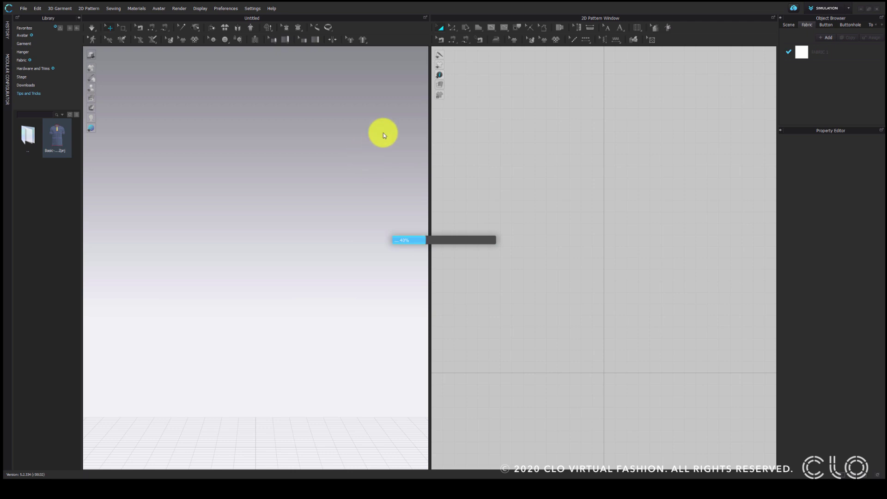
Apply the Default Puckering along the collar piece's upper edge with the Segment Puckering tool.
{"action": "scroll", "coordinate": [444, 187], "scroll_direction": "up", "scroll_amount": 4}
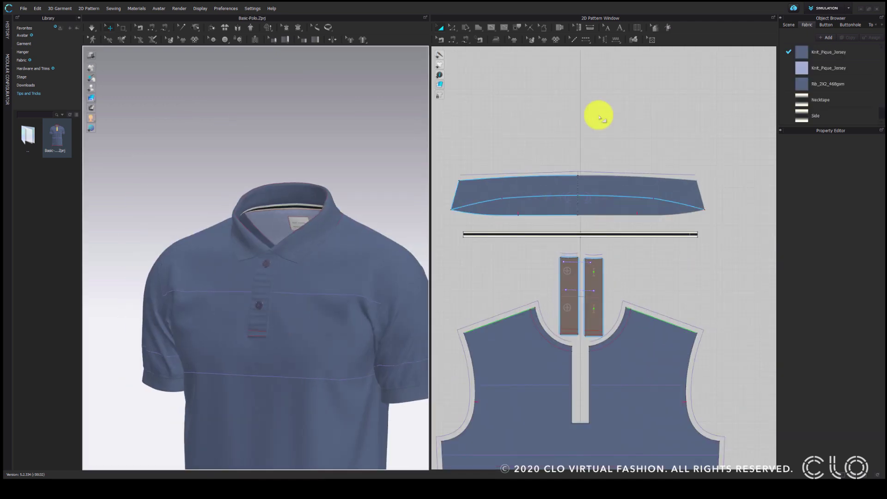
{"action": "left_click", "coordinate": [600, 42]}
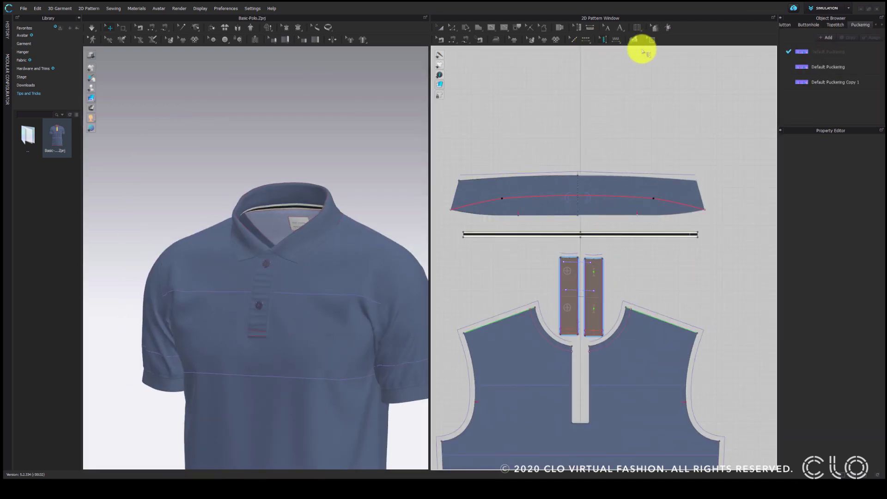
{"action": "left_click", "coordinate": [825, 53]}
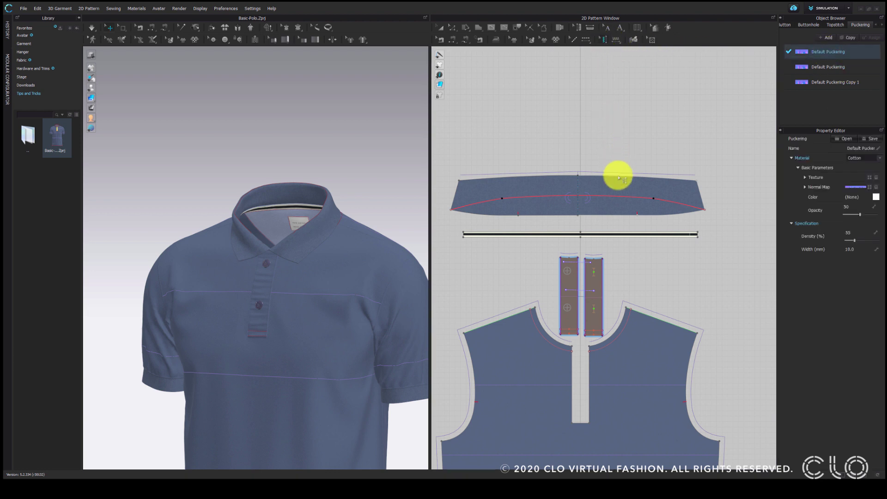
{"action": "left_click", "coordinate": [616, 38]}
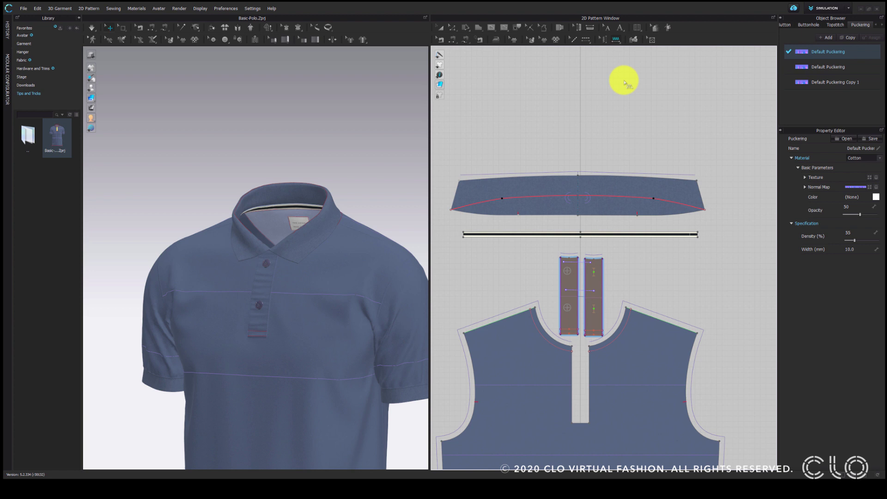
{"action": "left_click", "coordinate": [624, 179]}
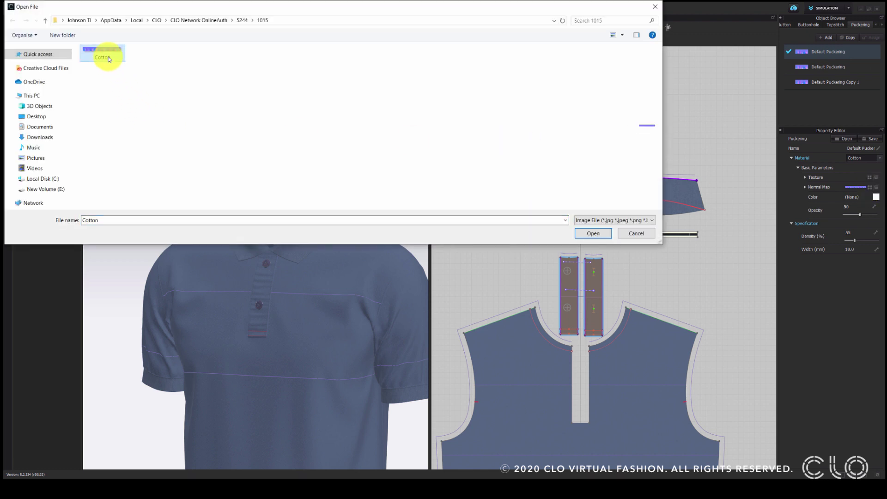
Open the puckering's Cotton normal map image in Photoshop for editing.
{"action": "right_click", "coordinate": [109, 59]}
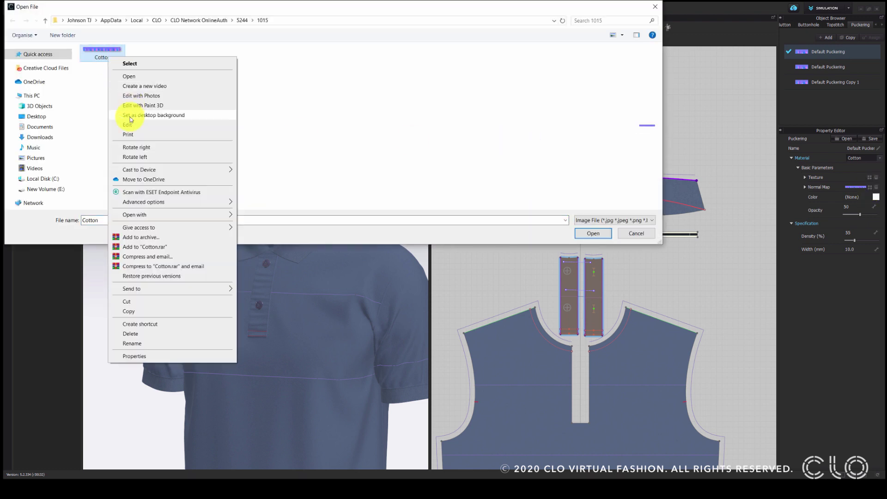
{"action": "mouse_move", "coordinate": [238, 217]}
{"action": "left_click", "coordinate": [269, 226]}
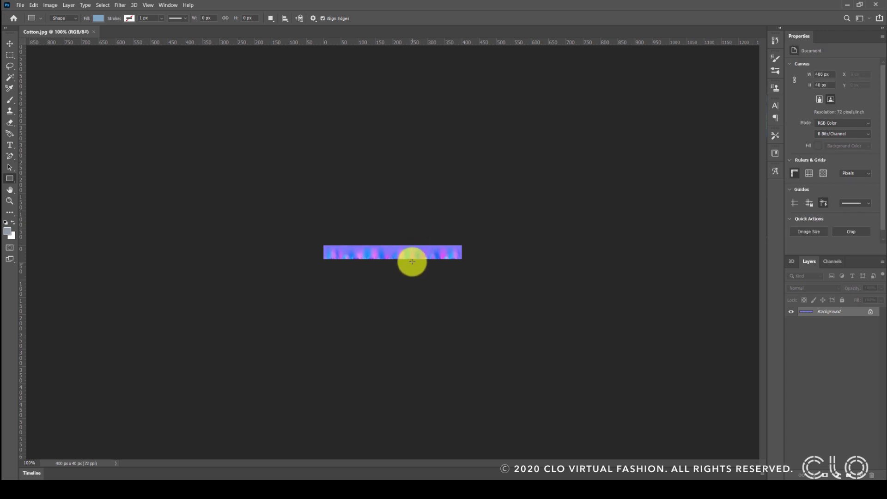
Unlock the Cotton image's Background layer, add a new layer above it, and hide the original image.
{"action": "key", "text": "ctrl+plus"}
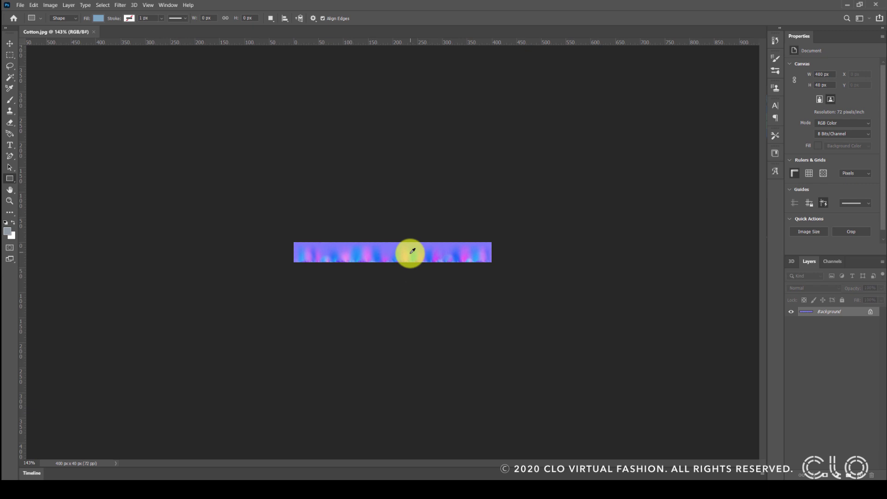
{"action": "scroll", "coordinate": [410, 253], "scroll_direction": "up", "scroll_amount": 7, "text": "alt"}
{"action": "scroll", "coordinate": [415, 256], "scroll_direction": "down", "scroll_amount": 1, "text": "alt"}
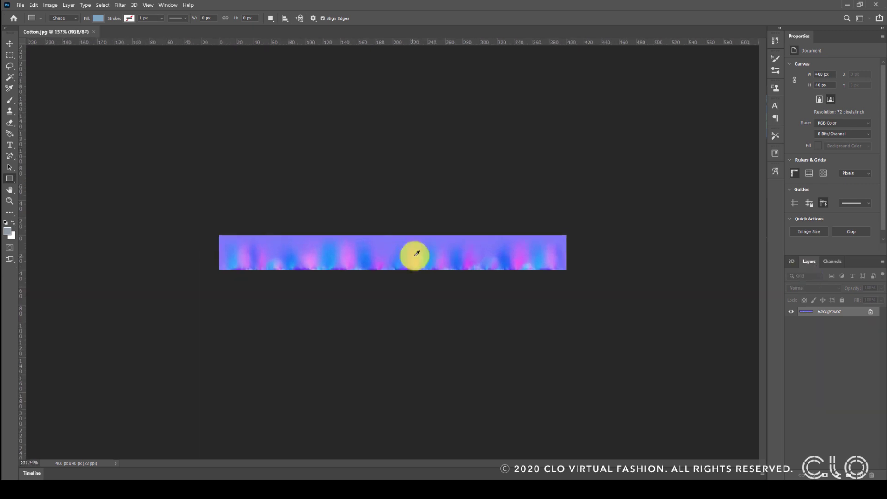
{"action": "left_click", "coordinate": [870, 311]}
{"action": "left_click", "coordinate": [858, 474]}
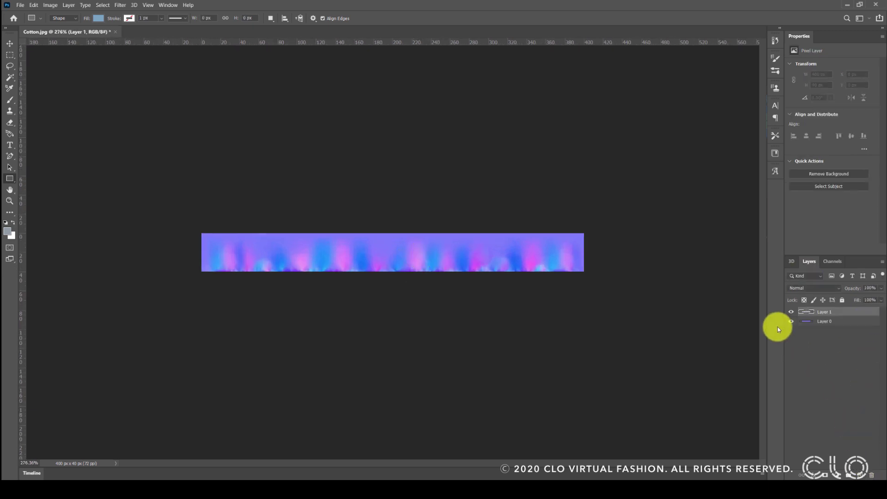
{"action": "left_click", "coordinate": [790, 322]}
Draw a rectangle about 407 × 20 px across the full canvas width and fill it black.
{"action": "left_click_drag", "start_coordinate": [197, 246], "coordinate": [586, 263]}
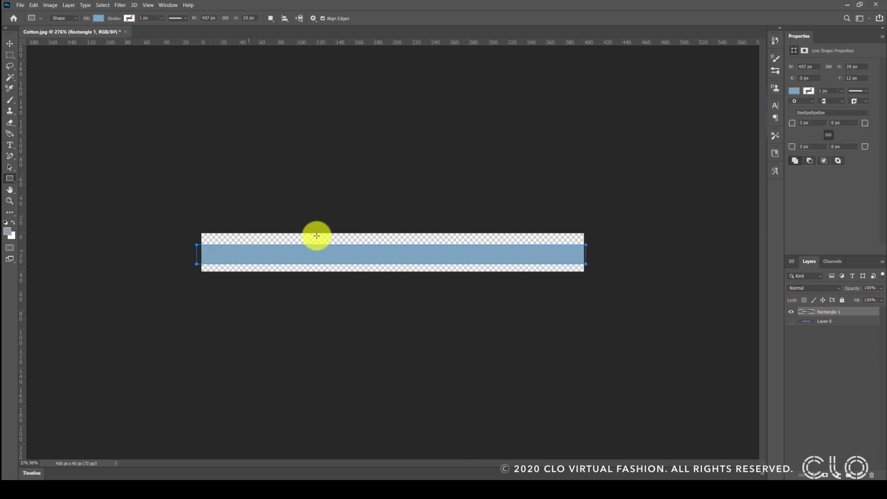
{"action": "left_click", "coordinate": [99, 18]}
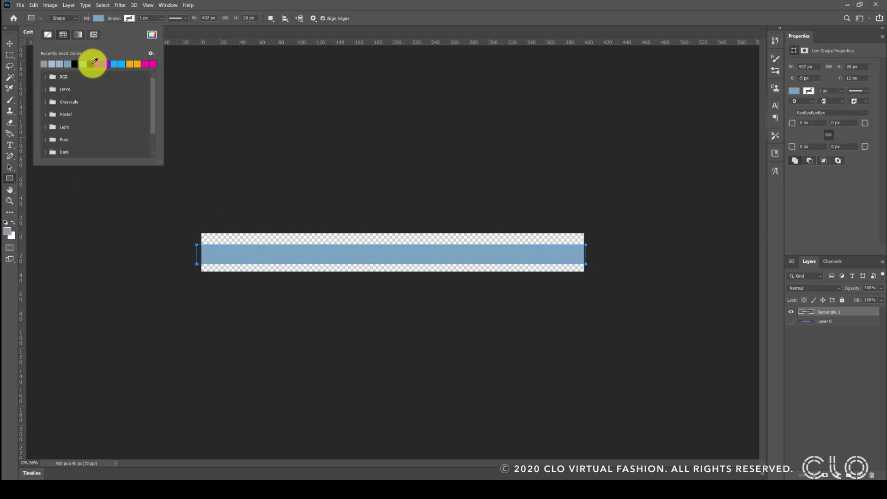
{"action": "left_click", "coordinate": [93, 64]}
Export the striped image as a PNG named puckering in the Tips and Tricks folder.
{"action": "left_click", "coordinate": [20, 6]}
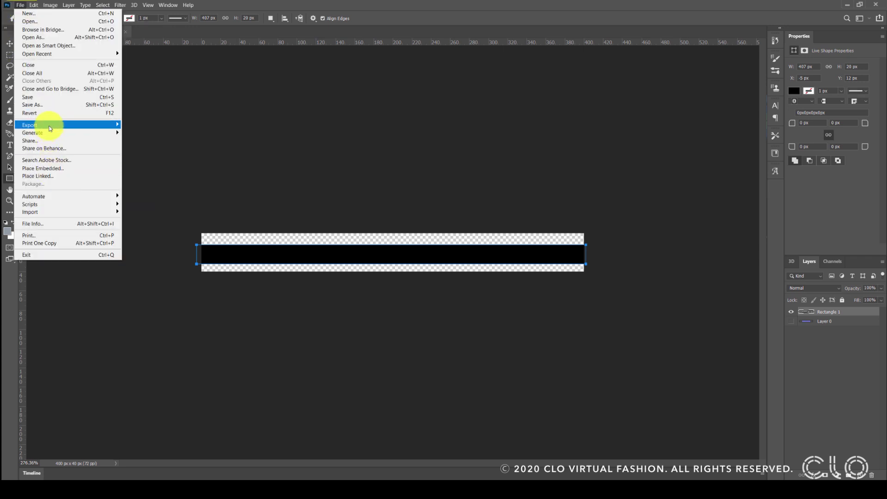
{"action": "mouse_move", "coordinate": [44, 123]}
{"action": "left_click", "coordinate": [141, 134]}
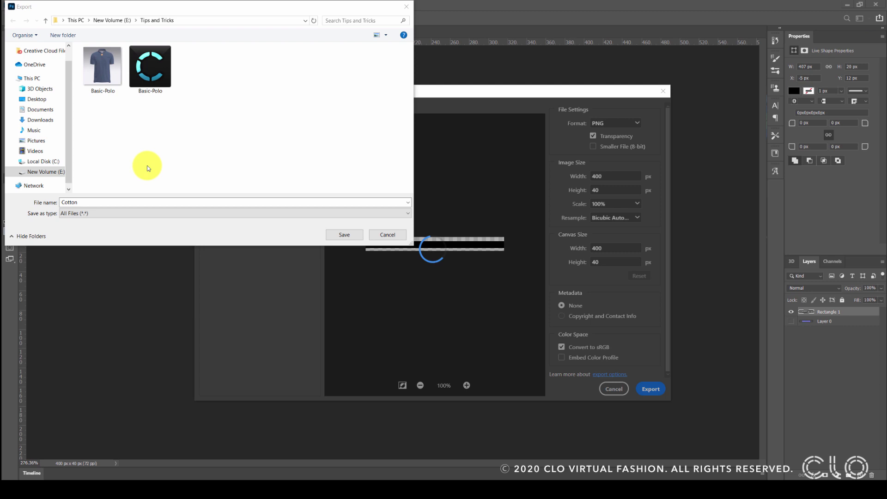
{"action": "left_click_drag", "start_coordinate": [121, 202], "coordinate": [45, 202]}
{"action": "key", "text": "Return"}
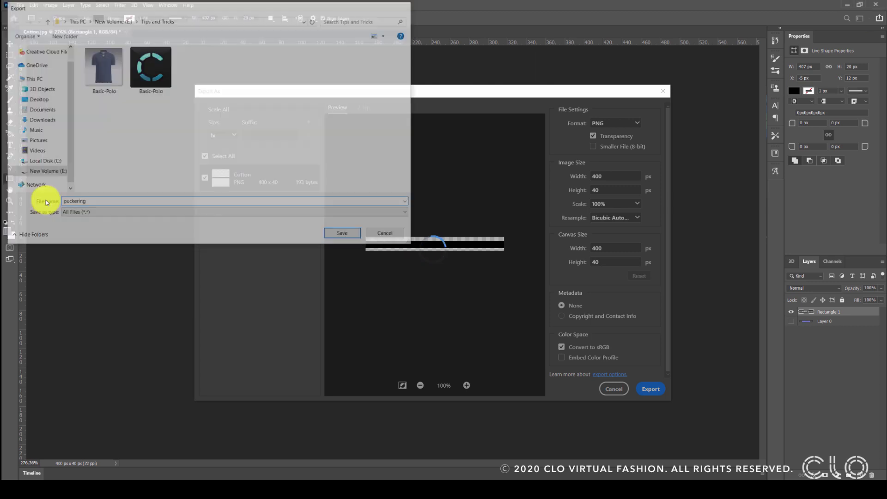
Switch back to CLO and copy the folder path of the Knit_Pique_Jersey fabric's texture image.
{"action": "left_click", "coordinate": [851, 5]}
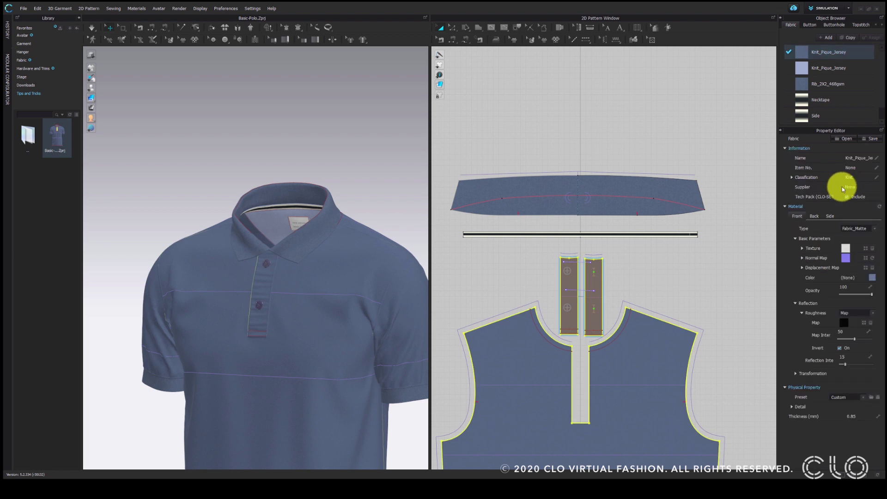
{"action": "left_click", "coordinate": [866, 250]}
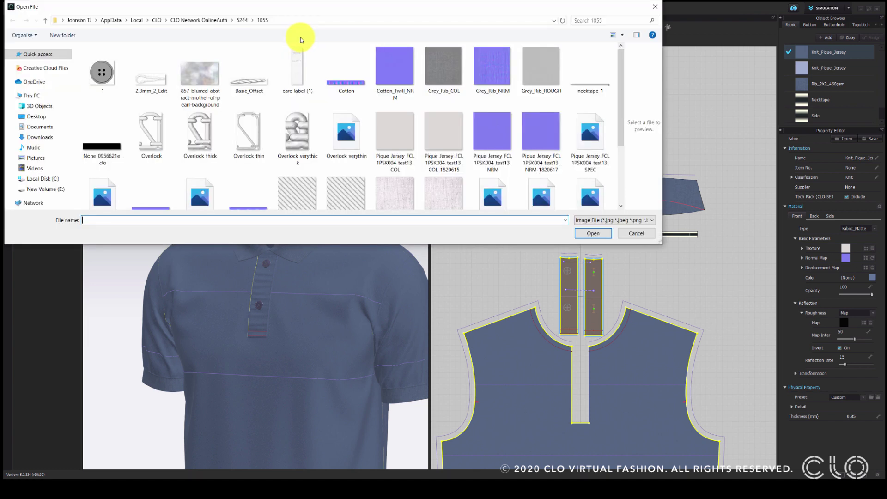
{"action": "left_click", "coordinate": [300, 20]}
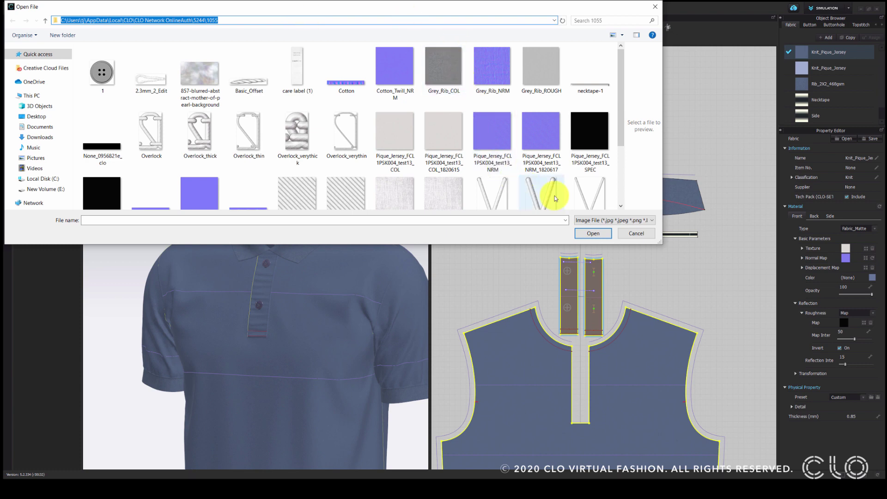
{"action": "left_click", "coordinate": [635, 233]}
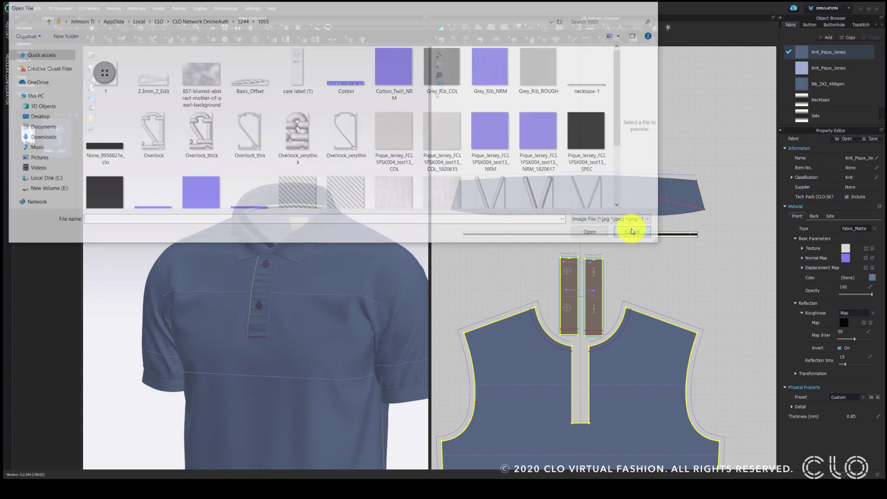
Refresh the library and assign puckering.png as the texture of the first Default Puckering.
{"action": "left_click", "coordinate": [603, 40]}
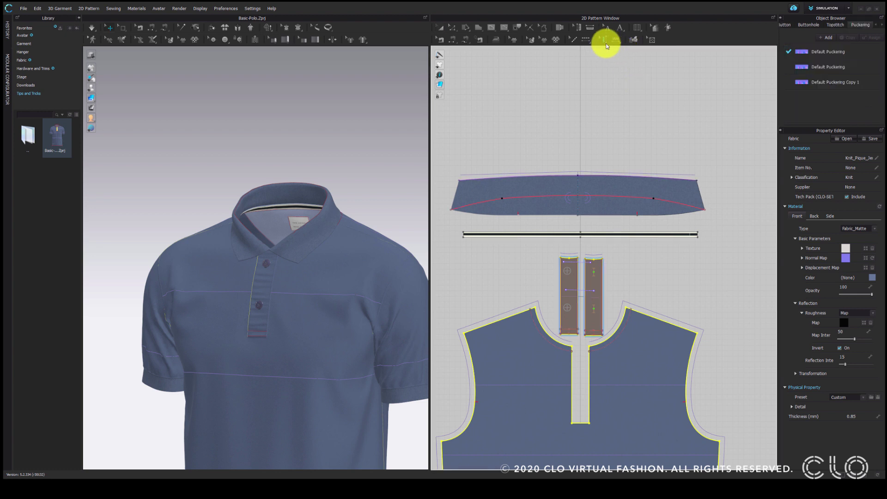
{"action": "left_click", "coordinate": [799, 55]}
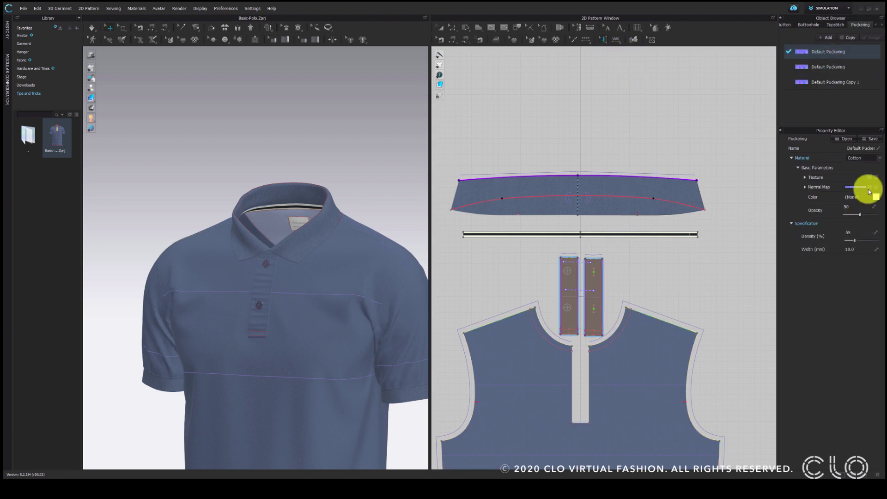
{"action": "left_click", "coordinate": [69, 115]}
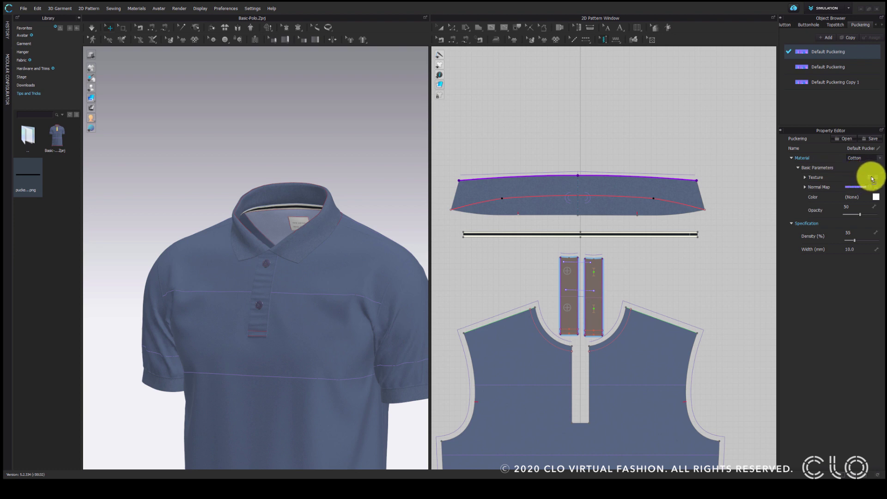
{"action": "left_click_drag", "start_coordinate": [27, 175], "coordinate": [870, 179]}
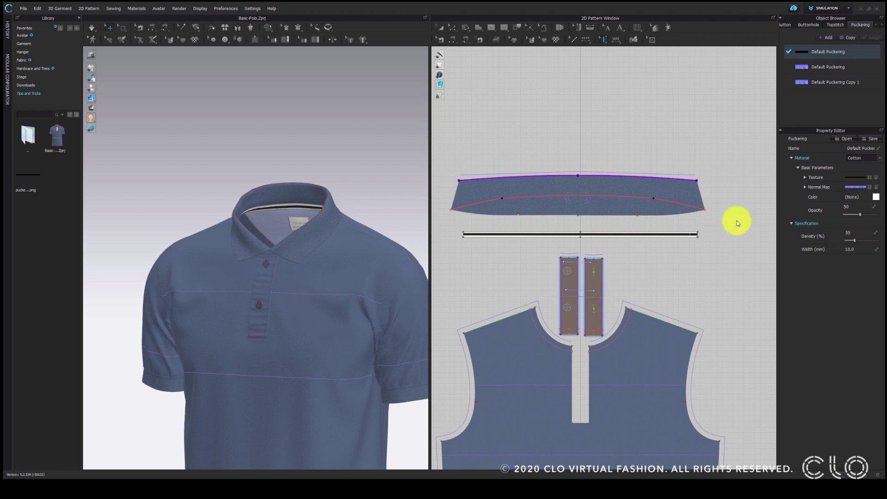
Replace the puckering's normal map with Grey_Rib_NRM from the copied folder and check the collar stripe in 3D.
{"action": "left_click", "coordinate": [873, 188]}
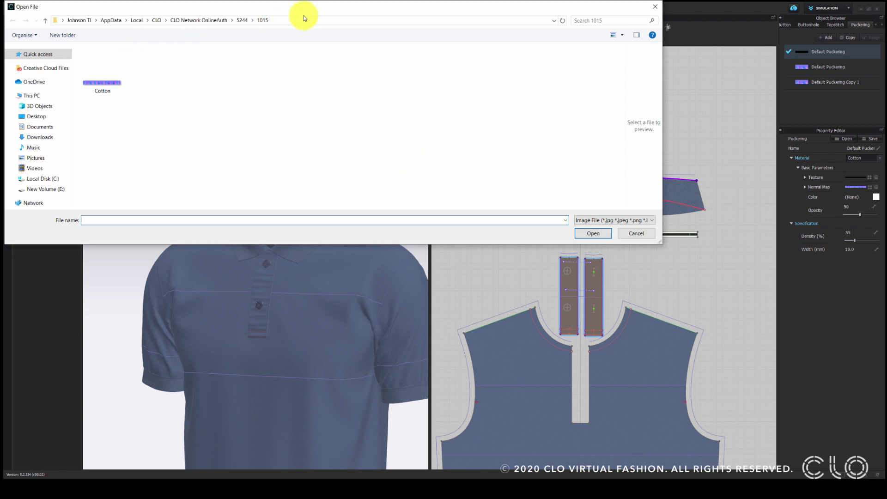
{"action": "left_click", "coordinate": [300, 21]}
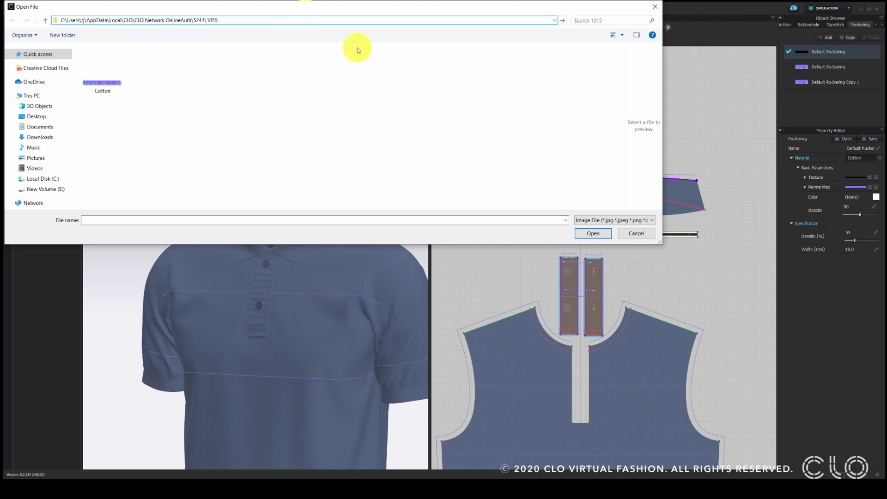
{"action": "key", "text": "Return"}
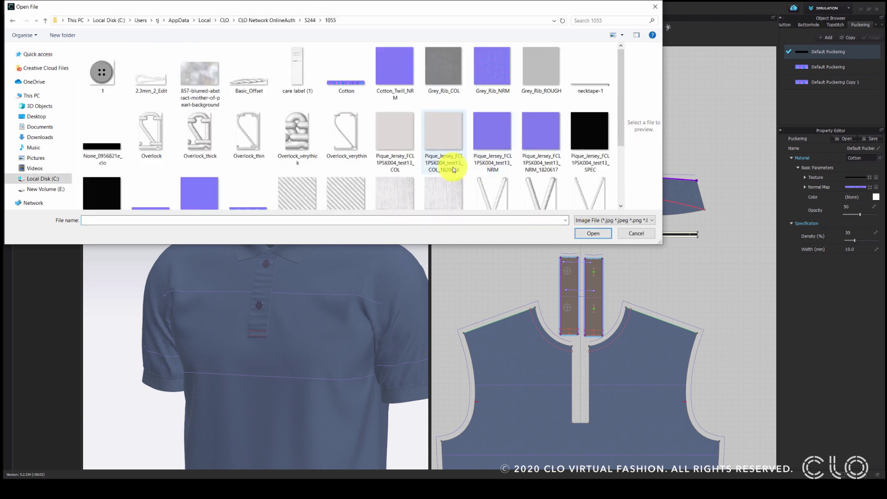
{"action": "left_click", "coordinate": [503, 74]}
{"action": "left_click", "coordinate": [593, 233]}
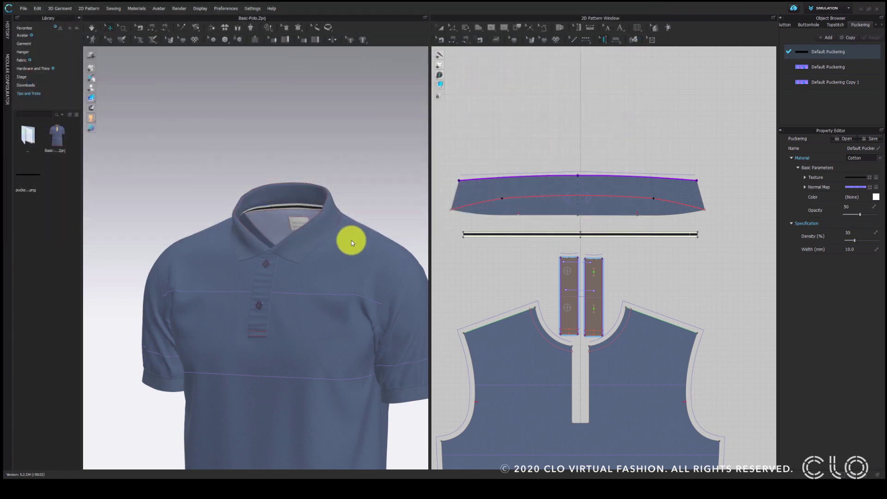
{"action": "scroll", "coordinate": [311, 252], "scroll_direction": "up", "scroll_amount": 3}
{"action": "right_click_drag", "start_coordinate": [341, 256], "coordinate": [370, 269]}
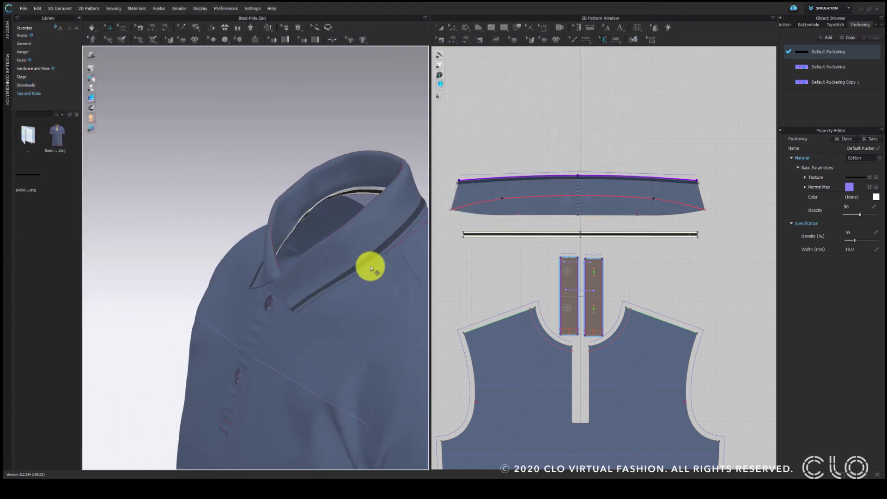
{"action": "middle_click_drag", "start_coordinate": [370, 269], "coordinate": [336, 245]}
{"action": "scroll", "coordinate": [311, 258], "scroll_direction": "up", "scroll_amount": 2}
{"action": "right_click_drag", "start_coordinate": [336, 245], "coordinate": [359, 255]}
{"action": "scroll", "coordinate": [291, 279], "scroll_direction": "down", "scroll_amount": 5}
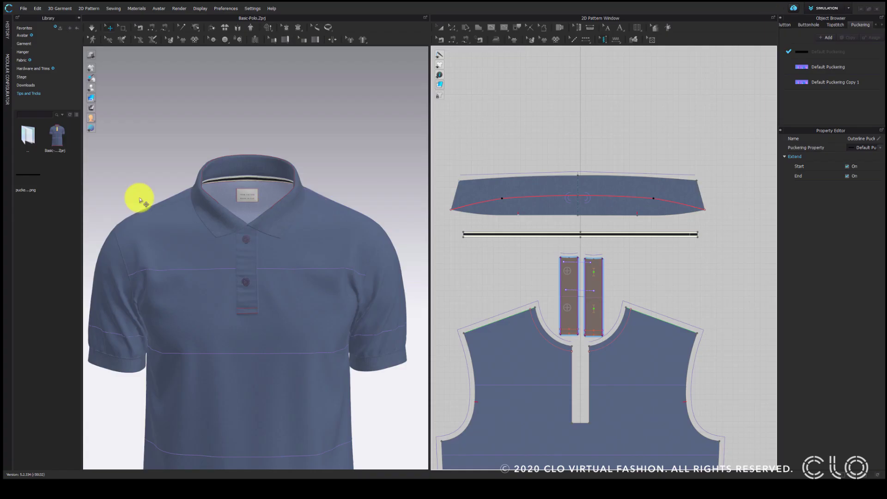
Add puckering.png from the library as a graphic near the collar's upper edge, sized 141.1 × 14.1 mm.
{"action": "left_click_drag", "start_coordinate": [69, 123], "coordinate": [26, 194]}
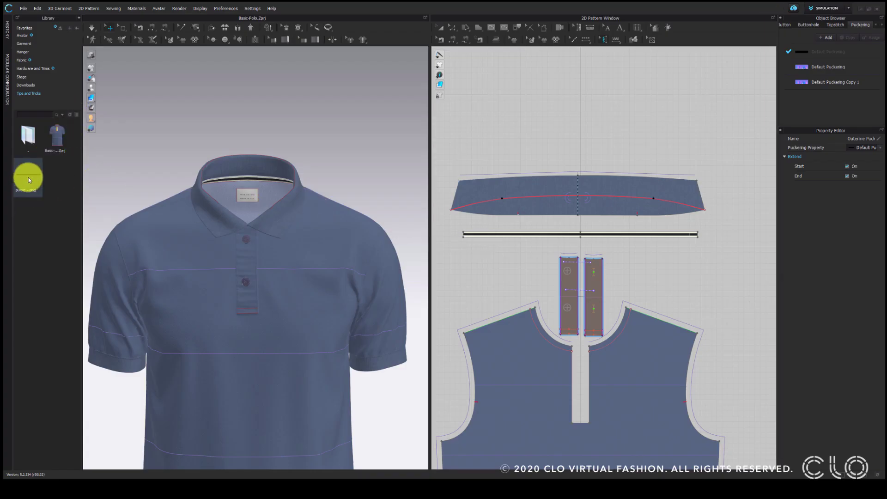
{"action": "right_click", "coordinate": [29, 178]}
{"action": "left_click", "coordinate": [41, 183]}
{"action": "scroll", "coordinate": [587, 178], "scroll_direction": "up", "scroll_amount": 3}
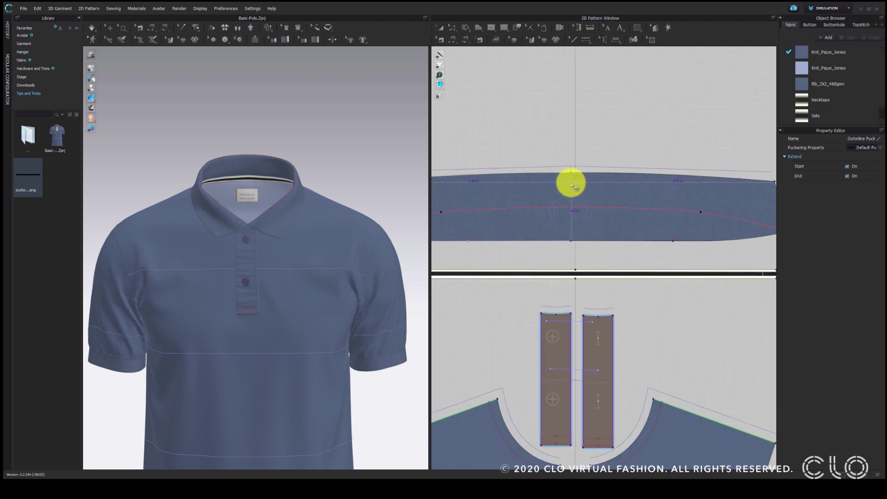
{"action": "left_click", "coordinate": [582, 189]}
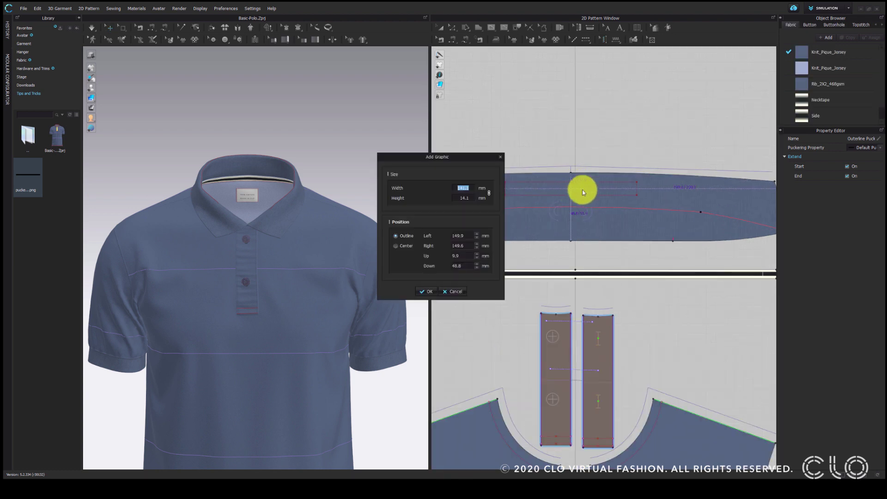
{"action": "left_click", "coordinate": [425, 293]}
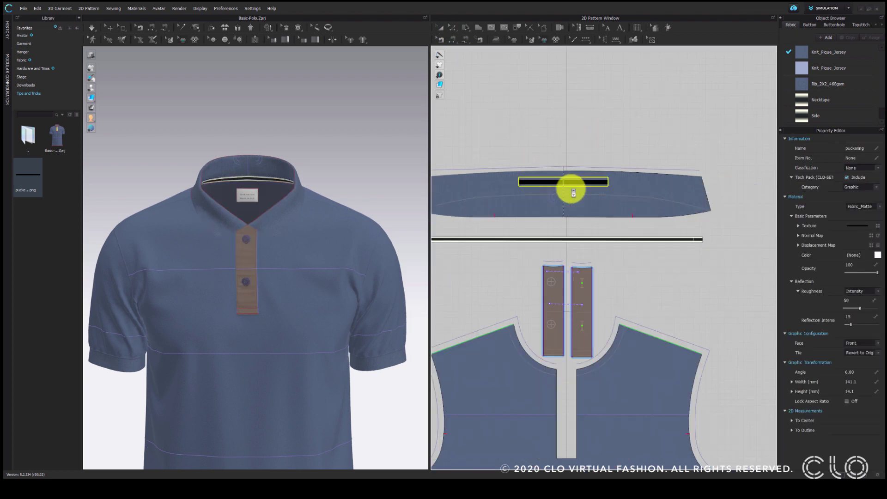
Tile the collar's black stripe graphic along the X-axis.
{"action": "right_click", "coordinate": [576, 189]}
{"action": "right_click", "coordinate": [566, 184]}
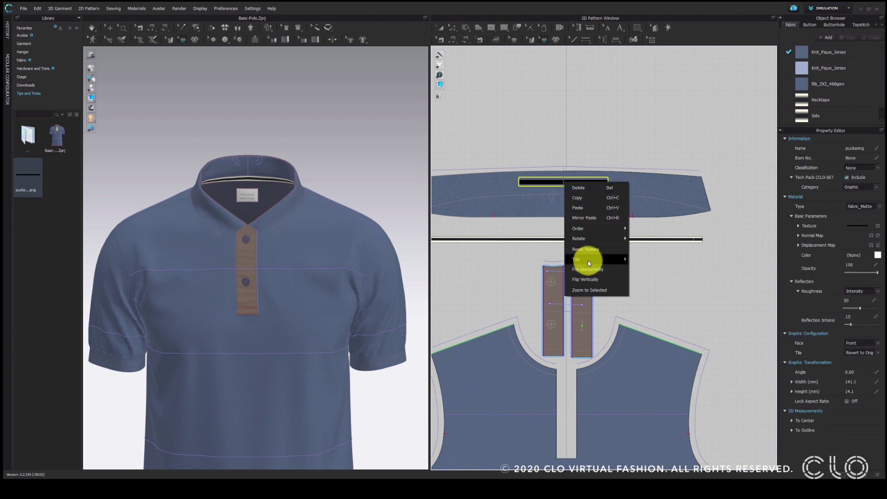
{"action": "mouse_move", "coordinate": [589, 259]}
{"action": "left_click", "coordinate": [642, 274]}
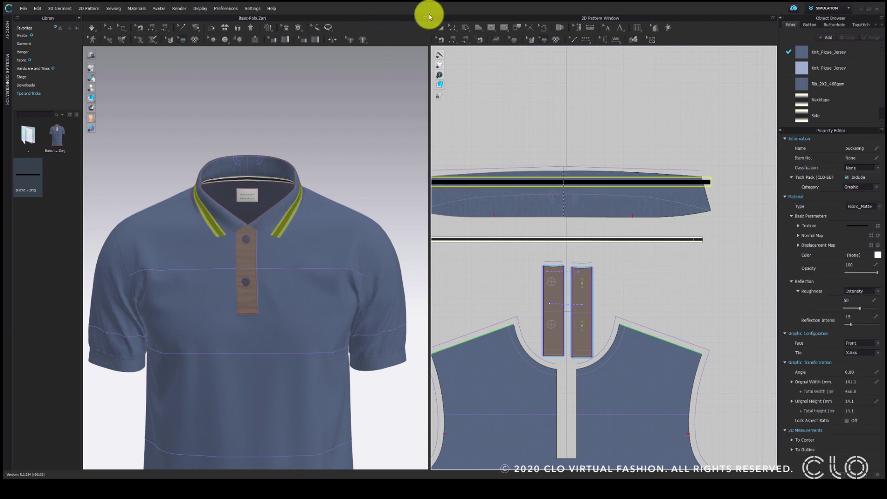
Examine how the straight black stripe graphic runs against the collar's curved upper edge at the centre and ends.
{"action": "left_click", "coordinate": [453, 28]}
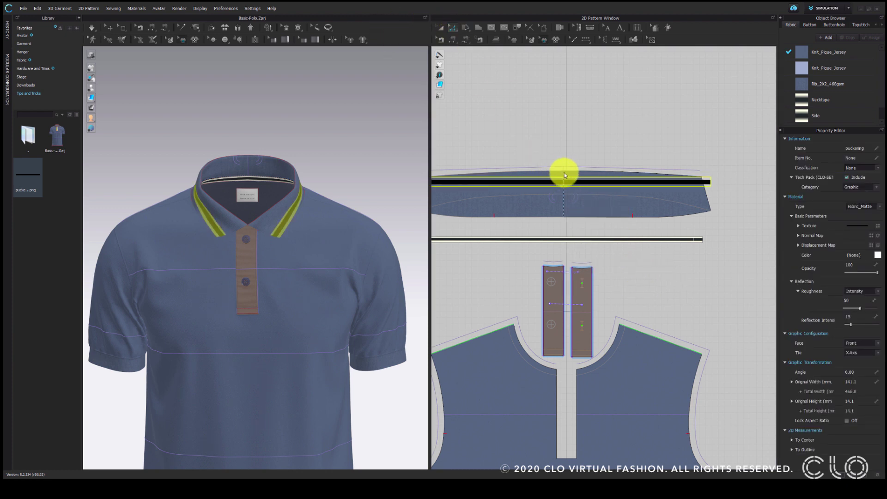
{"action": "scroll", "coordinate": [561, 175], "scroll_direction": "up", "scroll_amount": 10}
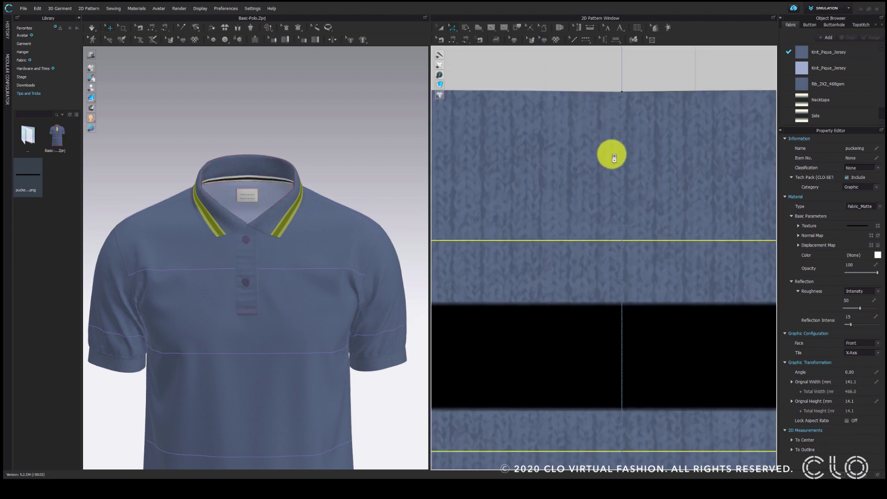
{"action": "scroll", "coordinate": [608, 153], "scroll_direction": "down", "scroll_amount": 2}
{"action": "left_click", "coordinate": [619, 122]}
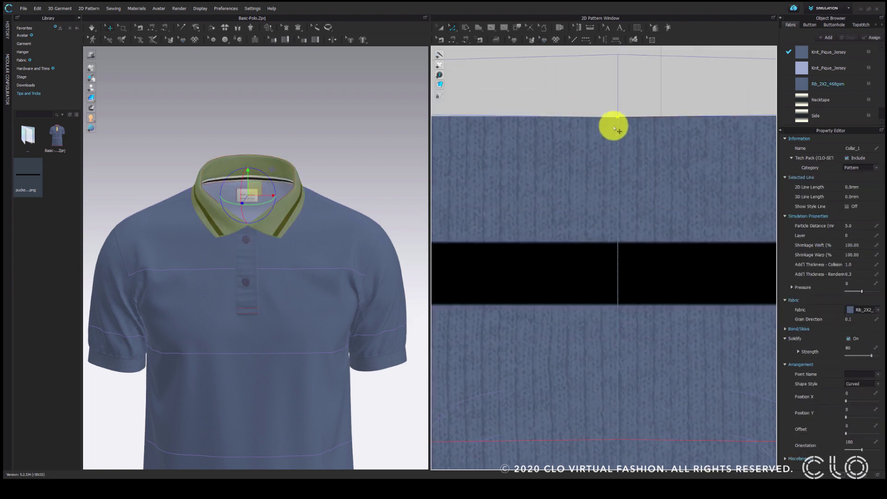
{"action": "left_click", "coordinate": [600, 199]}
{"action": "scroll", "coordinate": [600, 198], "scroll_direction": "down", "scroll_amount": 8}
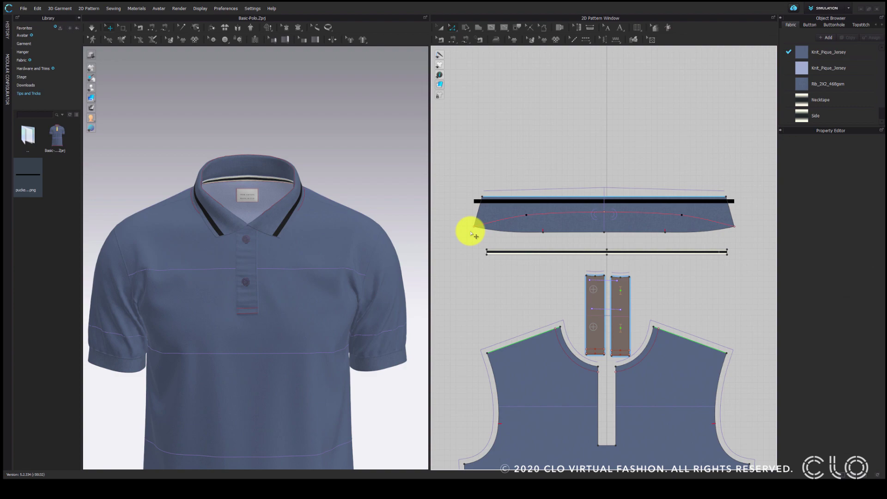
Delete every pattern piece of the polo except the collar.
{"action": "right_click_drag", "start_coordinate": [407, 237], "coordinate": [381, 249]}
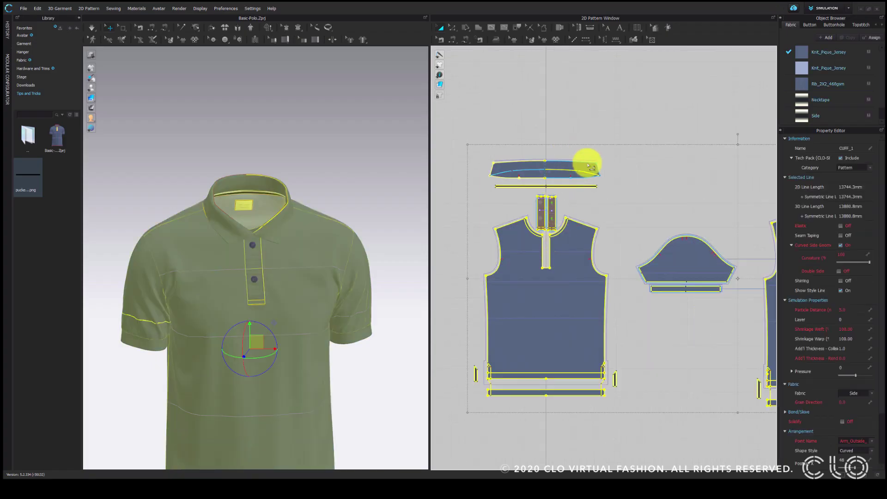
{"action": "left_click", "coordinate": [588, 164], "text": "shift"}
{"action": "key", "text": "Delete"}
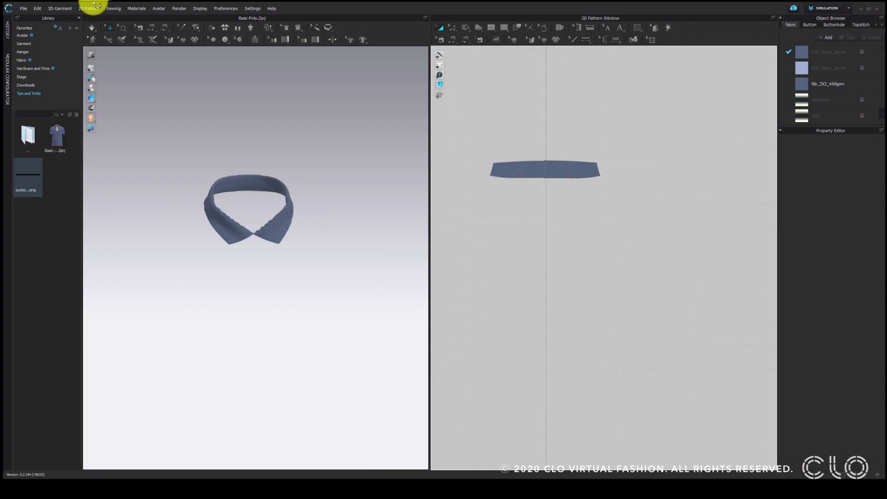
Export the collar pattern as an AI File (*.pdf) named collar in the Tips and Tricks folder.
{"action": "left_click", "coordinate": [38, 9]}
{"action": "mouse_move", "coordinate": [23, 8]}
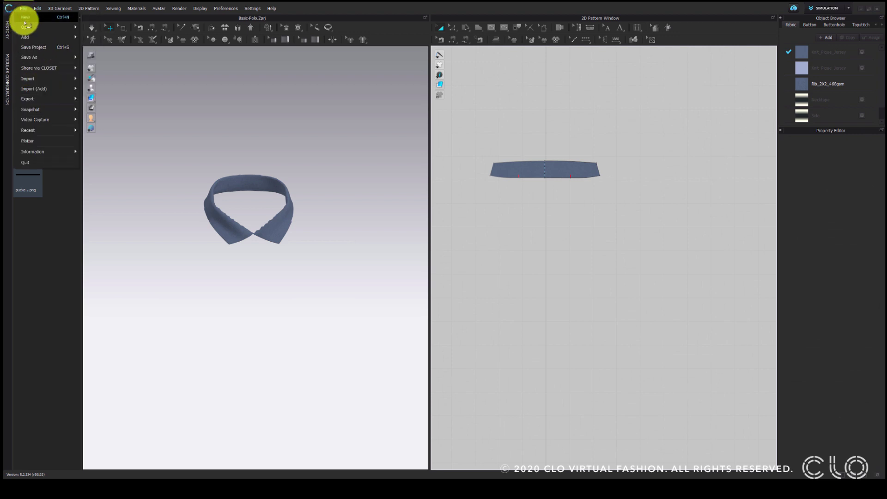
{"action": "mouse_move", "coordinate": [34, 99]}
{"action": "left_click", "coordinate": [113, 110]}
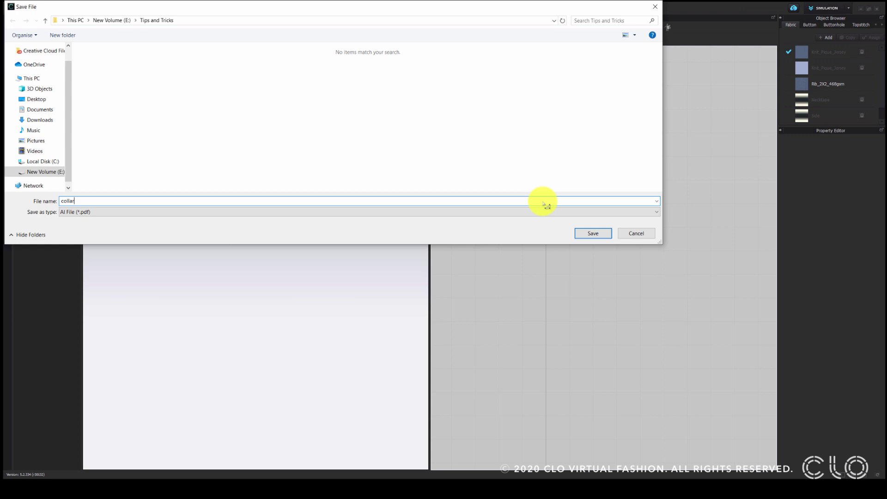
{"action": "key", "text": "Return"}
{"action": "left_click", "coordinate": [512, 299]}
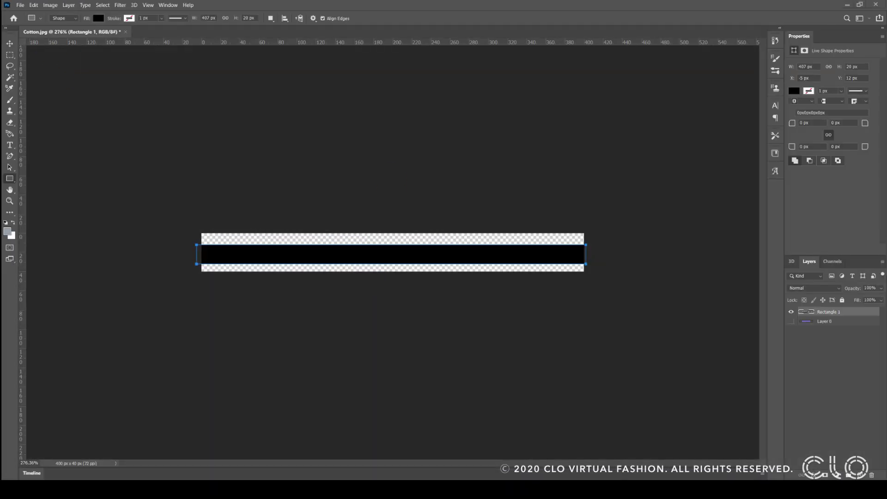
Open collar.pdf in Photoshop and fill the collar shape with solid light blue.
{"action": "left_click", "coordinate": [20, 5]}
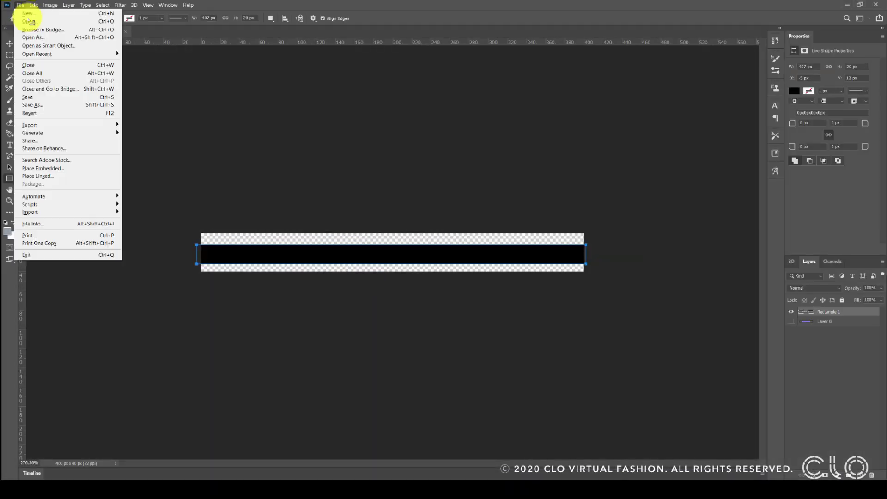
{"action": "left_click", "coordinate": [29, 22]}
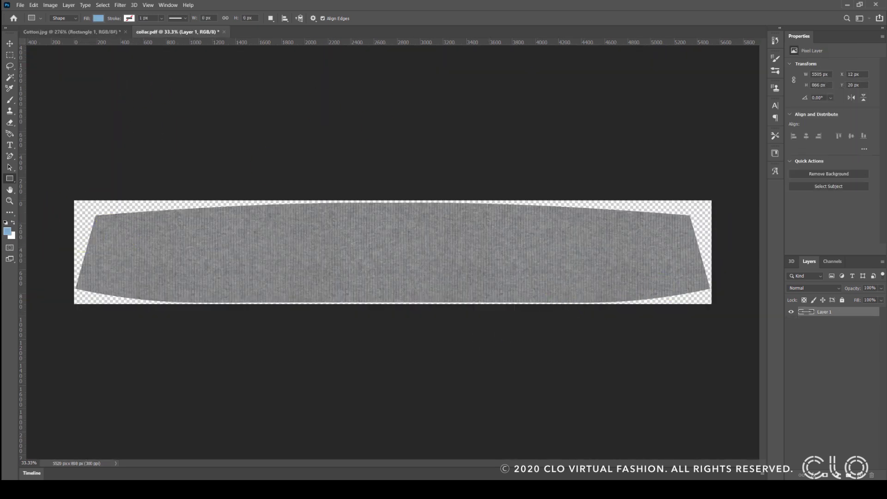
{"action": "left_click", "coordinate": [807, 314], "text": "ctrl"}
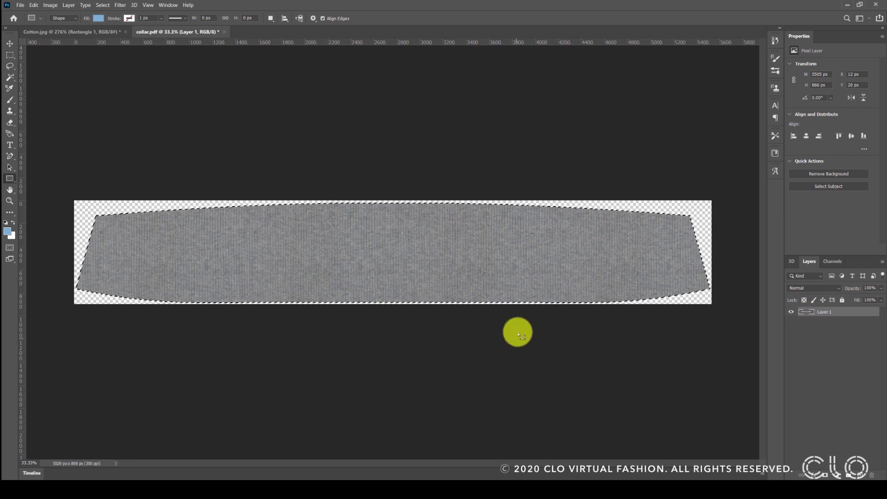
{"action": "key", "text": "ctrl+BackSpace"}
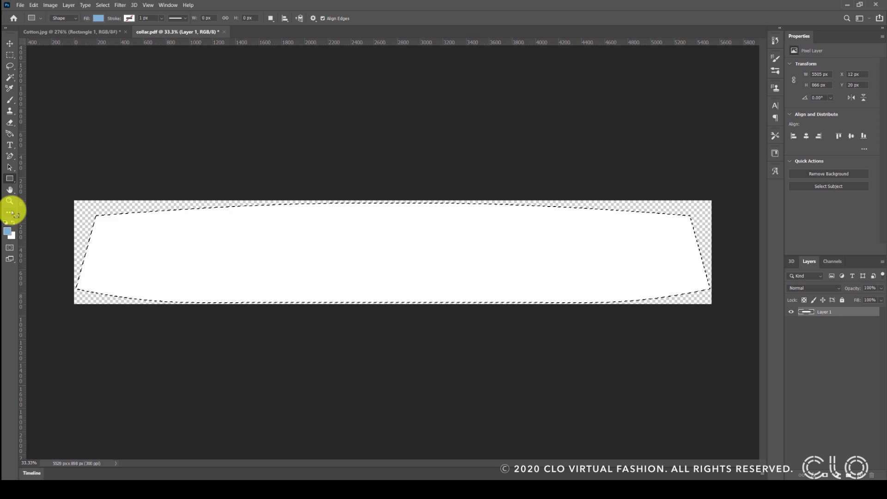
{"action": "key", "text": "alt+BackSpace"}
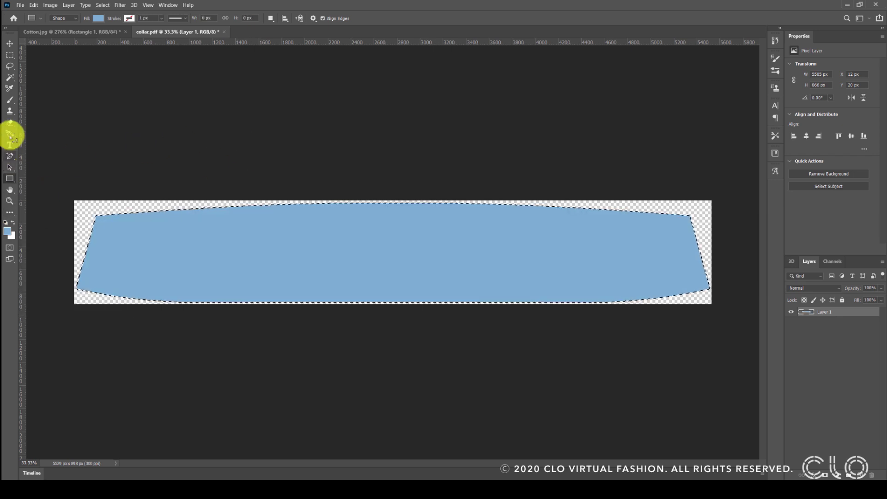
{"action": "key", "text": "ctrl+d"}
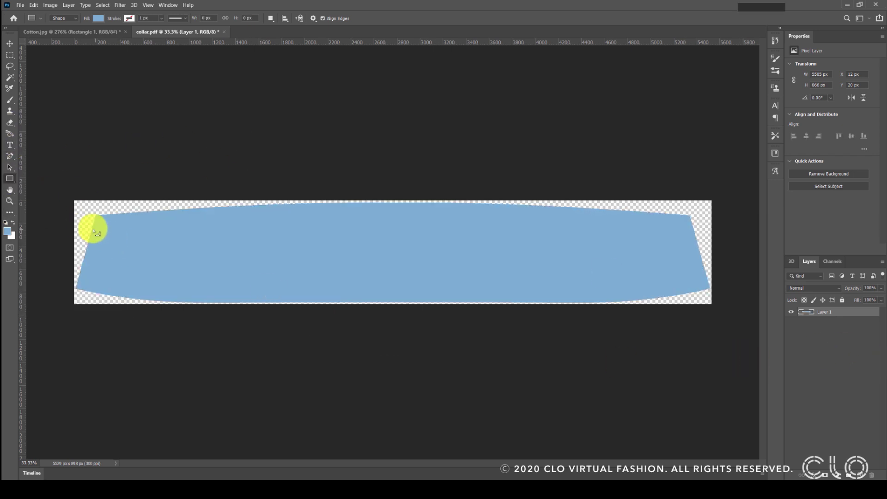
Draw a black horizontal stripe about 5298 × 86 px across the collar, below its upper edge.
{"action": "left_click_drag", "start_coordinate": [87, 229], "coordinate": [697, 238]}
{"action": "left_click", "coordinate": [99, 18]}
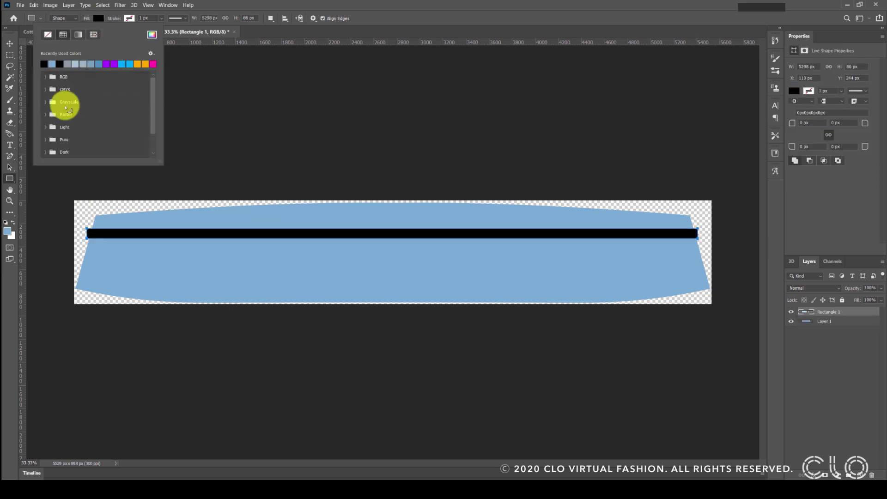
{"action": "left_click", "coordinate": [13, 191]}
Add anchor points at the middle of the stripe's long edges and bend it upward to follow the collar's upper curve.
{"action": "left_click", "coordinate": [12, 155]}
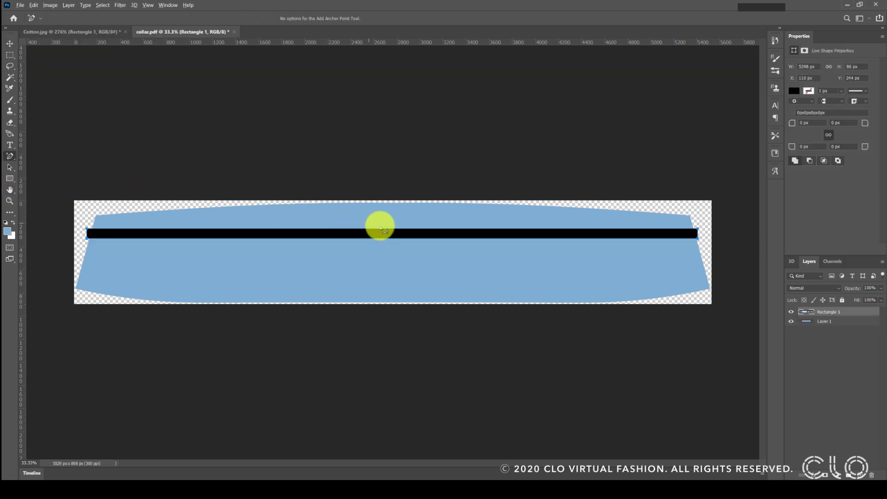
{"action": "scroll", "coordinate": [380, 227], "scroll_direction": "up", "scroll_amount": 3, "text": "alt"}
{"action": "scroll", "coordinate": [583, 229], "scroll_direction": "down", "scroll_amount": 3, "text": "alt"}
{"action": "scroll", "coordinate": [386, 233], "scroll_direction": "up", "scroll_amount": 10, "text": "alt"}
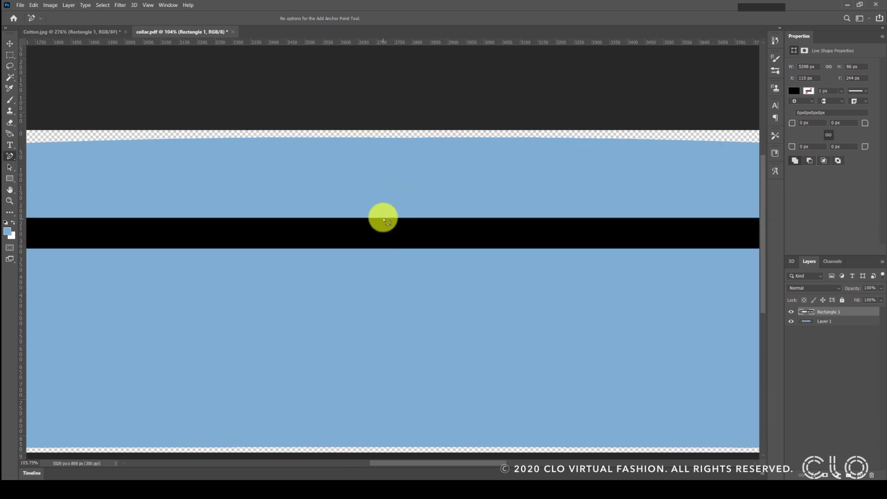
{"action": "left_click", "coordinate": [382, 218]}
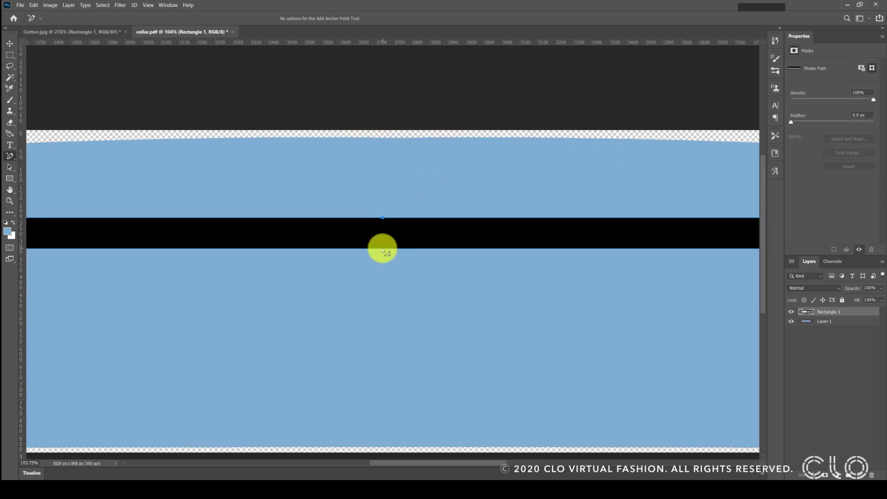
{"action": "left_click", "coordinate": [382, 249]}
{"action": "left_click_drag", "start_coordinate": [382, 220], "coordinate": [382, 168]}
{"action": "scroll", "coordinate": [442, 227], "scroll_direction": "down", "scroll_amount": 4, "text": "alt"}
{"action": "scroll", "coordinate": [447, 233], "scroll_direction": "down", "scroll_amount": 2, "text": "alt"}
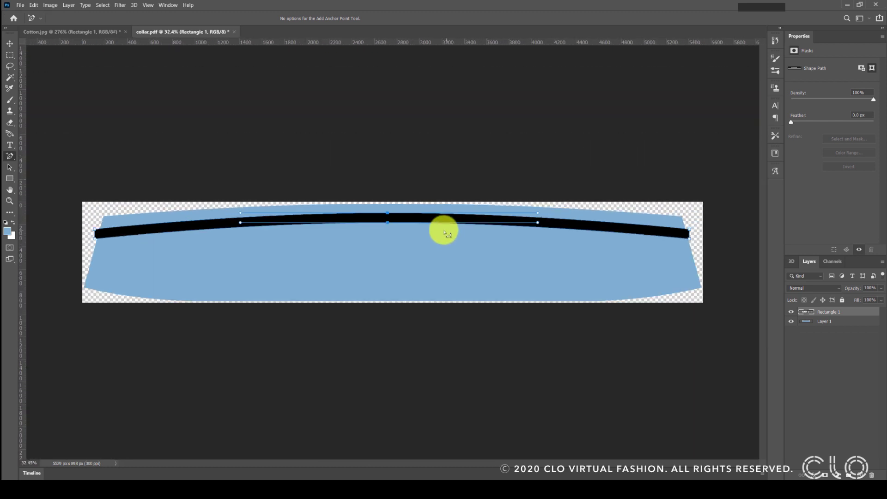
Export the collar artwork as texture.jpg at 100% quality and 5529 × 898 px into the Tips and Tricks folder.
{"action": "left_click", "coordinate": [10, 43]}
{"action": "left_click", "coordinate": [20, 5]}
{"action": "mouse_move", "coordinate": [70, 124]}
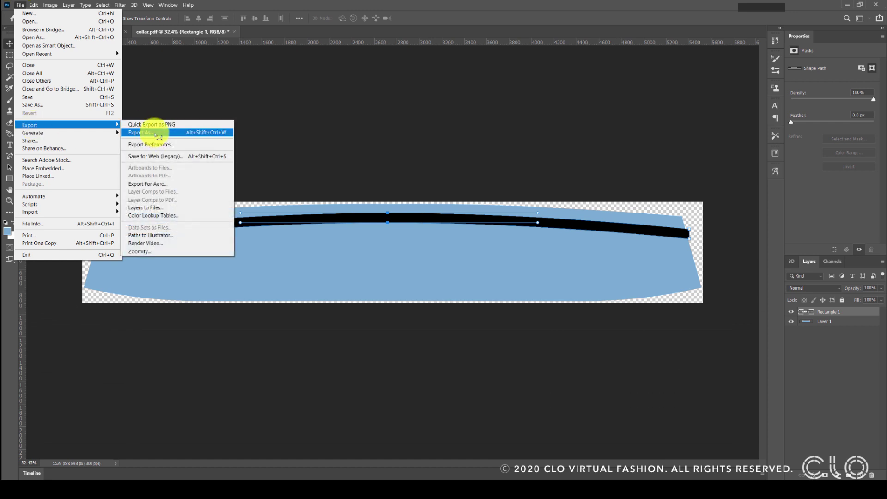
{"action": "left_click", "coordinate": [148, 133]}
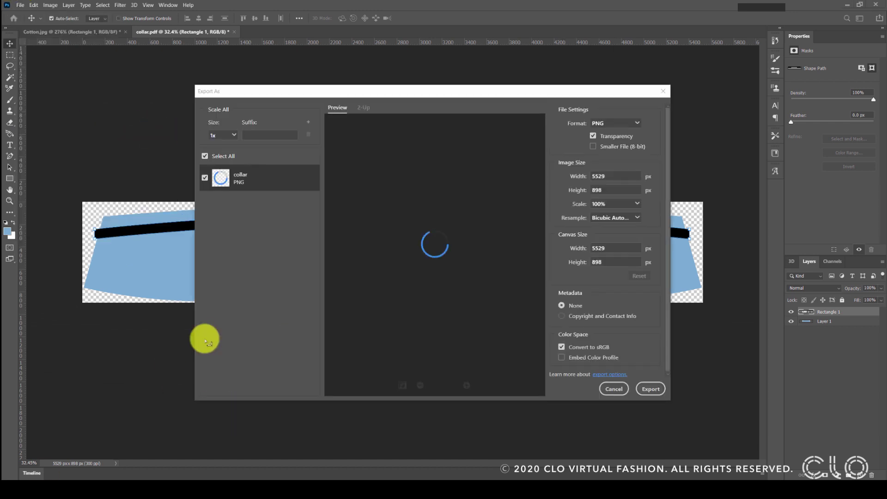
{"action": "left_click", "coordinate": [628, 127]}
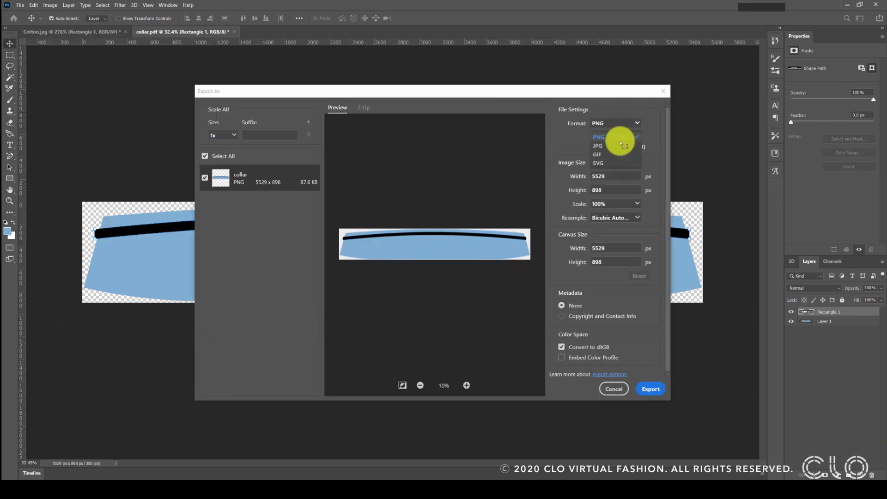
{"action": "left_click", "coordinate": [619, 146]}
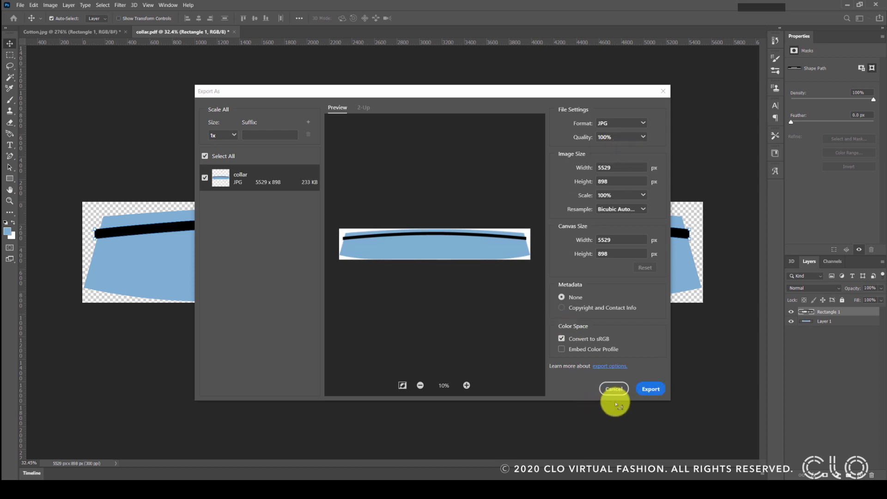
{"action": "left_click", "coordinate": [648, 389]}
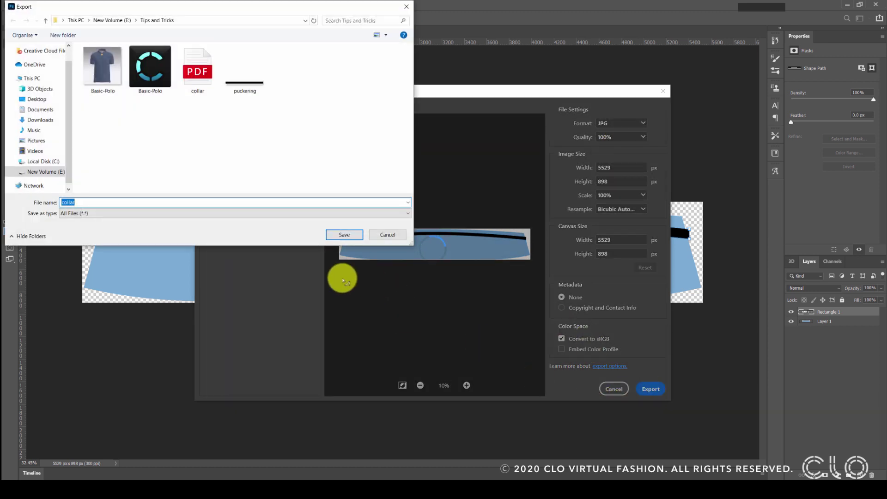
{"action": "key", "text": "Return"}
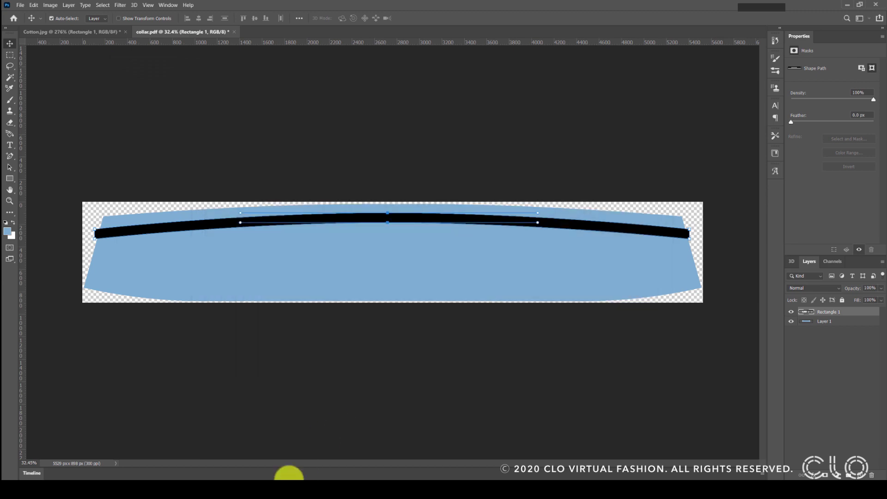
Switch back to CLO and restore the deleted polo pattern pieces.
{"action": "mouse_move", "coordinate": [288, 476]}
{"action": "left_click", "coordinate": [273, 451]}
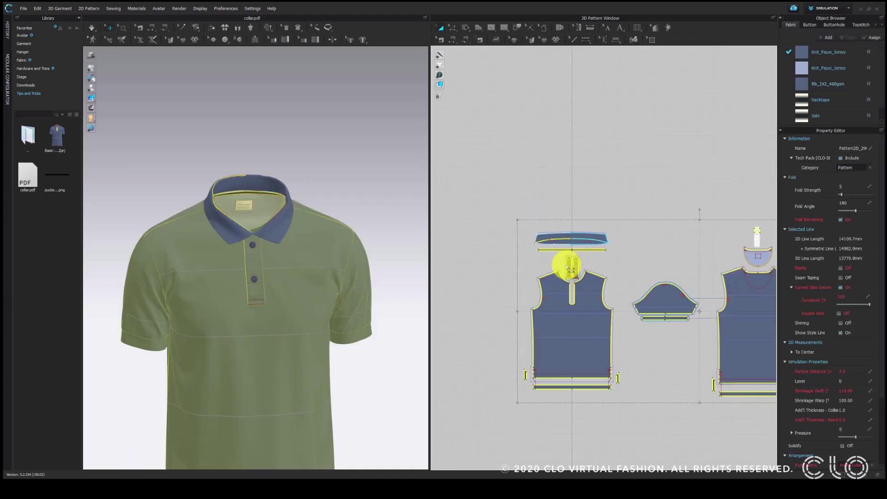
{"action": "scroll", "coordinate": [568, 263], "scroll_direction": "down", "scroll_amount": 3}
{"action": "scroll", "coordinate": [569, 240], "scroll_direction": "up", "scroll_amount": 3}
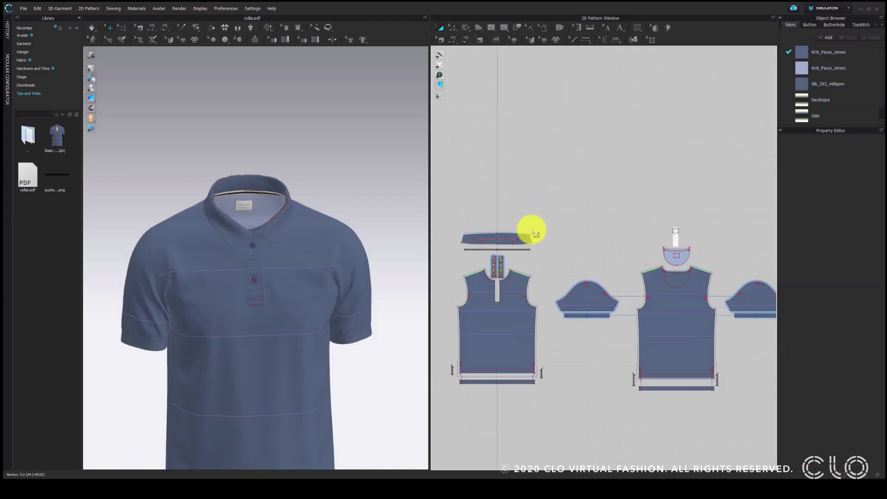
{"action": "scroll", "coordinate": [508, 233], "scroll_direction": "down", "scroll_amount": 1}
{"action": "scroll", "coordinate": [604, 224], "scroll_direction": "up", "scroll_amount": 4}
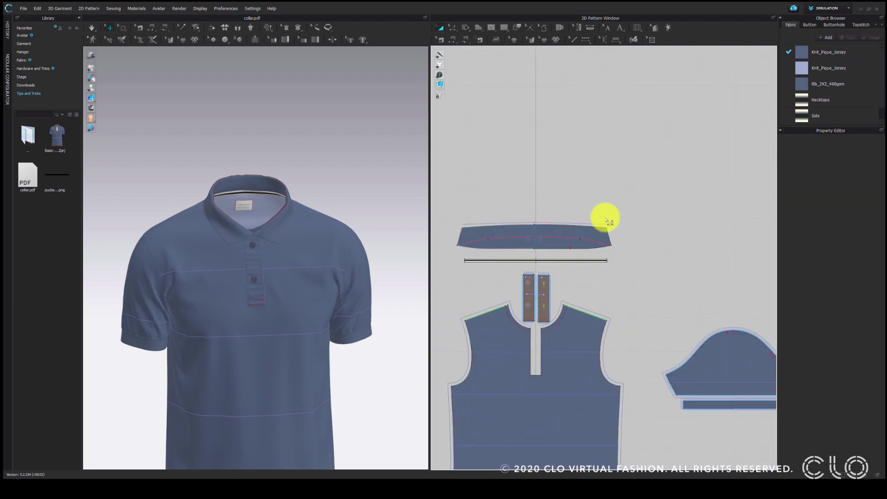
Assign the new FABRIC 2 to the collar and apply texture.jpg from the refreshed library as its texture.
{"action": "left_click", "coordinate": [595, 228]}
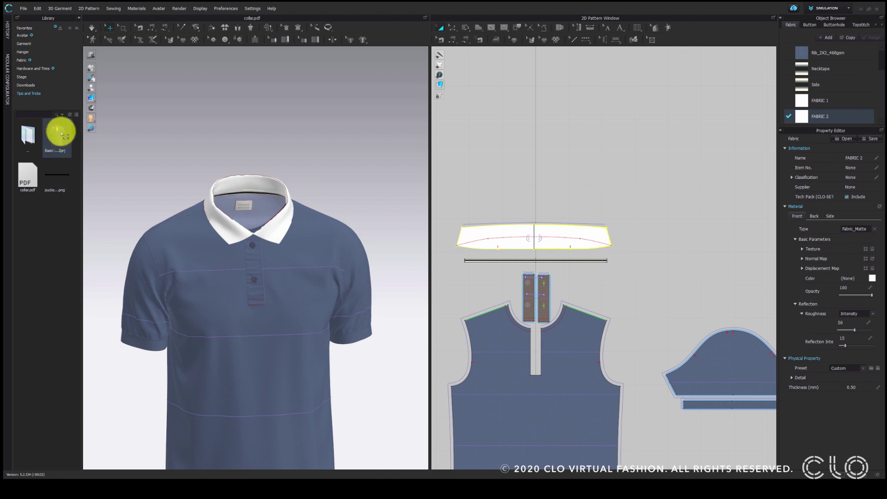
{"action": "left_click", "coordinate": [69, 115]}
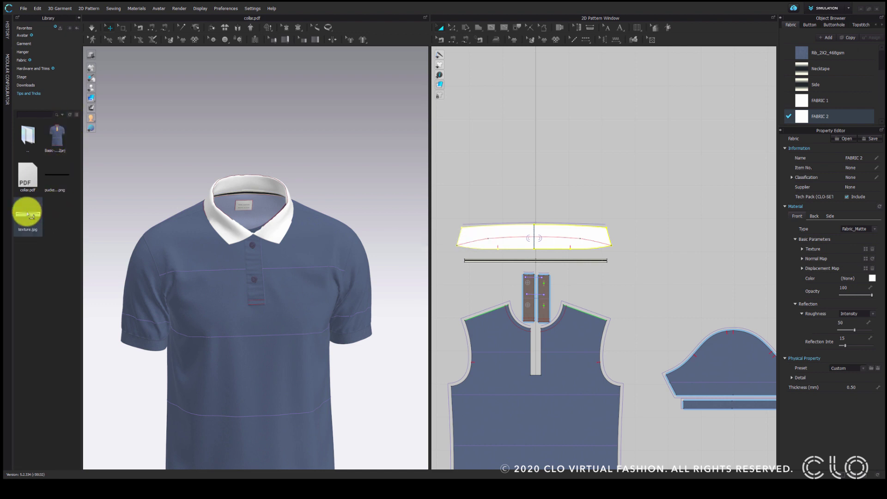
{"action": "left_click_drag", "start_coordinate": [29, 214], "coordinate": [58, 209]}
{"action": "left_click_drag", "start_coordinate": [809, 118], "coordinate": [809, 116]}
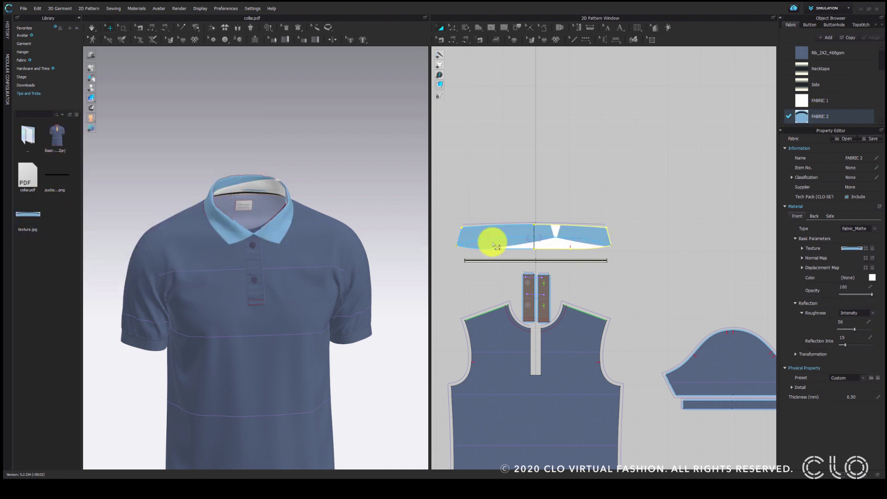
Reposition and scale the collar's texture so the artwork fills the pattern and the black stripe follows its upper edge.
{"action": "left_click", "coordinate": [531, 39]}
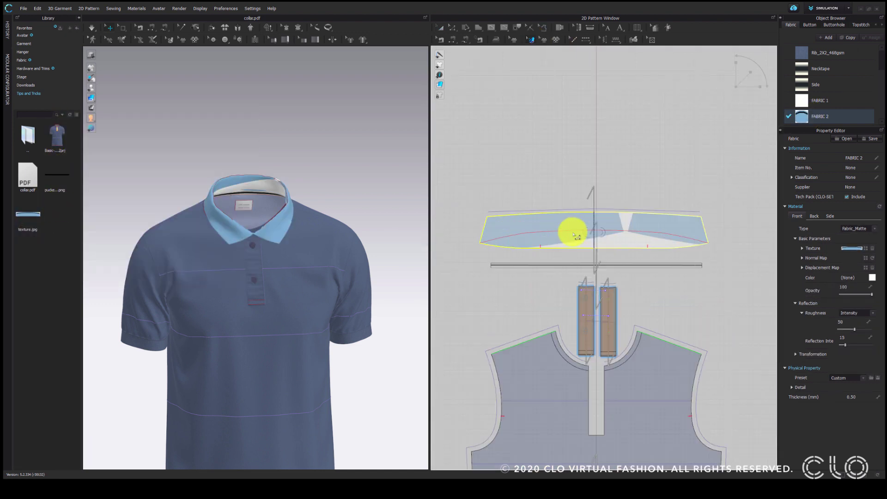
{"action": "left_click_drag", "start_coordinate": [573, 232], "coordinate": [637, 226]}
{"action": "left_click_drag", "start_coordinate": [749, 74], "coordinate": [661, 282]}
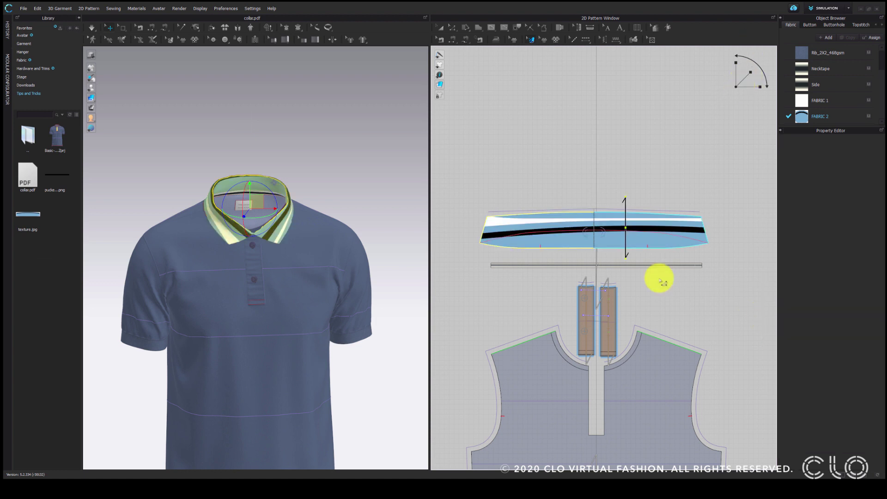
{"action": "left_click_drag", "start_coordinate": [628, 229], "coordinate": [596, 238]}
{"action": "left_click_drag", "start_coordinate": [750, 73], "coordinate": [569, 226]}
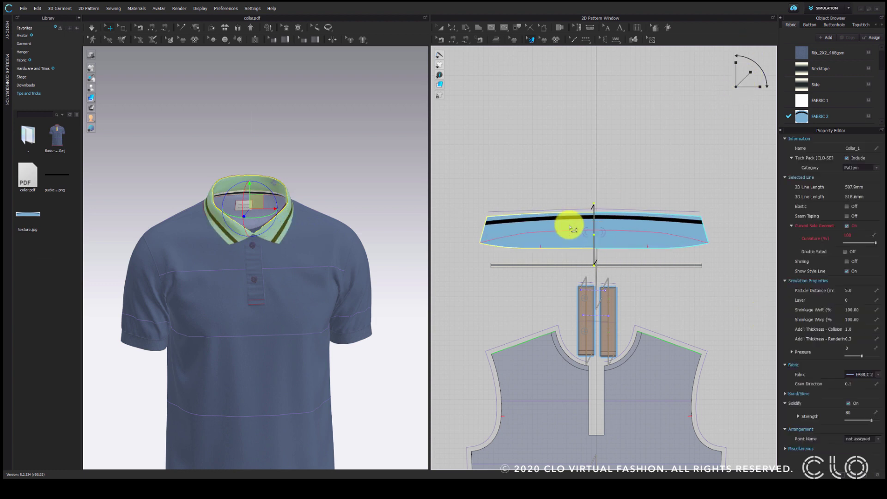
Turn on desaturation for the texture of the collar's FABRIC 2.
{"action": "left_click", "coordinate": [526, 194]}
{"action": "scroll", "coordinate": [295, 257], "scroll_direction": "up", "scroll_amount": 3}
{"action": "right_click_drag", "start_coordinate": [318, 257], "coordinate": [307, 264]}
{"action": "left_click", "coordinate": [848, 119]}
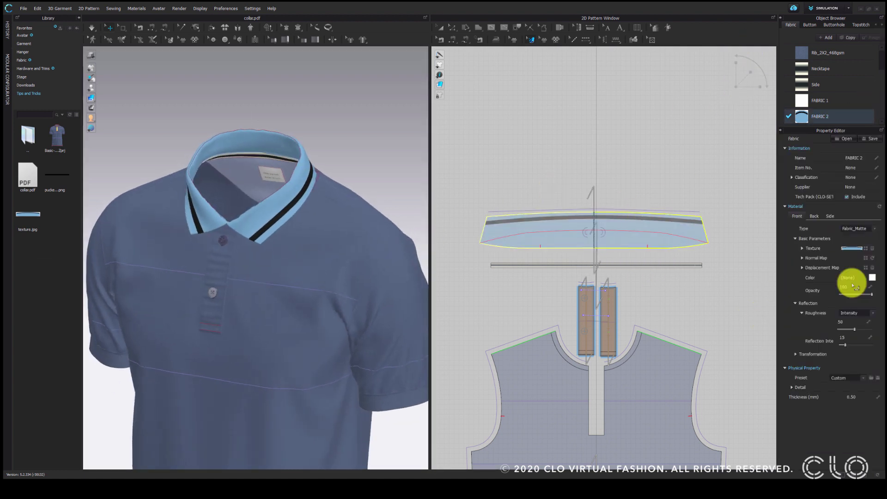
{"action": "left_click", "coordinate": [802, 248]}
{"action": "left_click", "coordinate": [840, 258]}
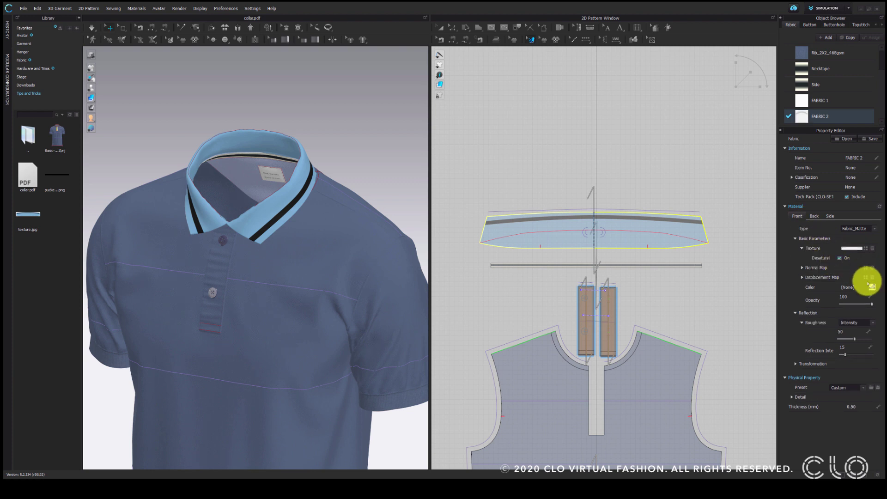
Set the FABRIC 2 color to the shirt body's blue by sampling it from the garment.
{"action": "left_click", "coordinate": [871, 318]}
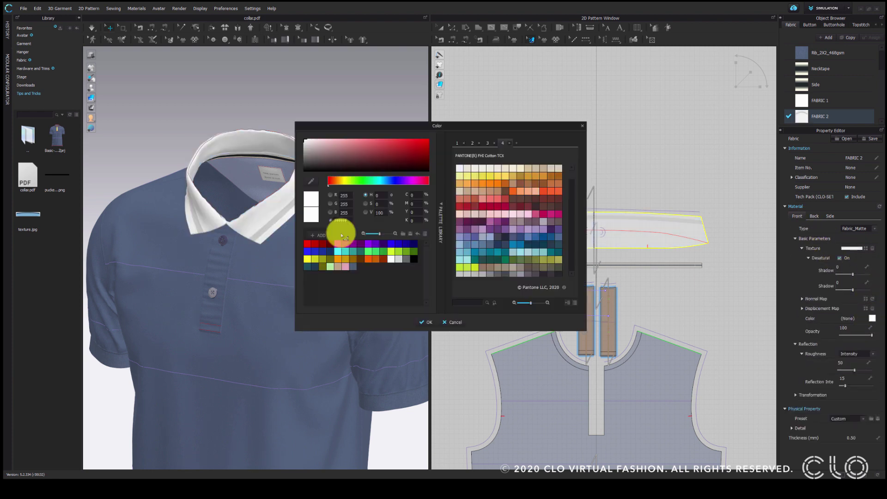
{"action": "left_click", "coordinate": [289, 251]}
{"action": "left_click", "coordinate": [427, 322]}
Select the collar pattern and load Grey_Rib_NRM from the 1055 folder as the normal map of FABRIC 2.
{"action": "right_click_drag", "start_coordinate": [327, 244], "coordinate": [391, 233]}
{"action": "left_click", "coordinate": [391, 233]}
{"action": "scroll", "coordinate": [291, 236], "scroll_direction": "up", "scroll_amount": 3}
{"action": "left_click", "coordinate": [439, 27]}
{"action": "left_click", "coordinate": [642, 221]}
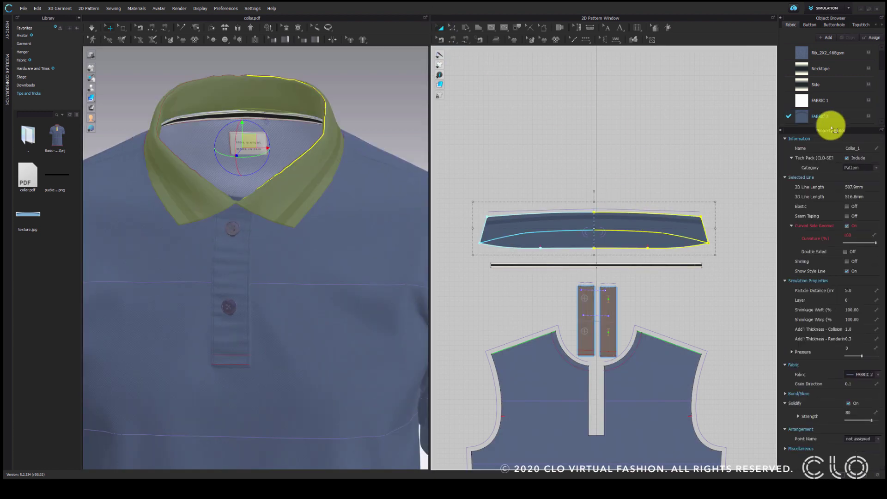
{"action": "left_click", "coordinate": [827, 119]}
{"action": "left_click", "coordinate": [866, 259]}
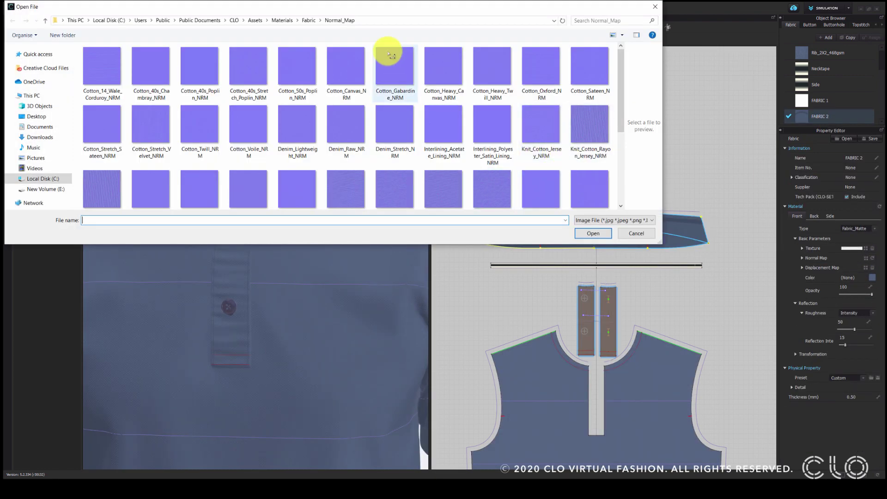
{"action": "left_click", "coordinate": [382, 19]}
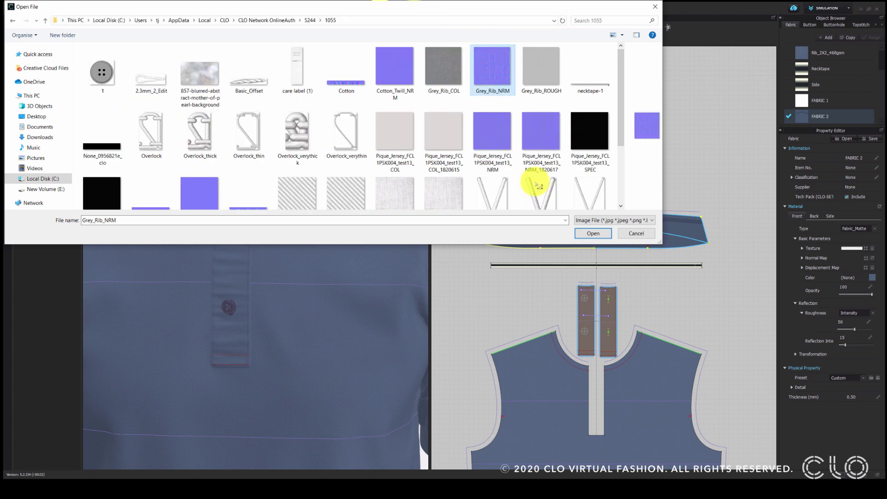
{"action": "double_click", "coordinate": [534, 175]}
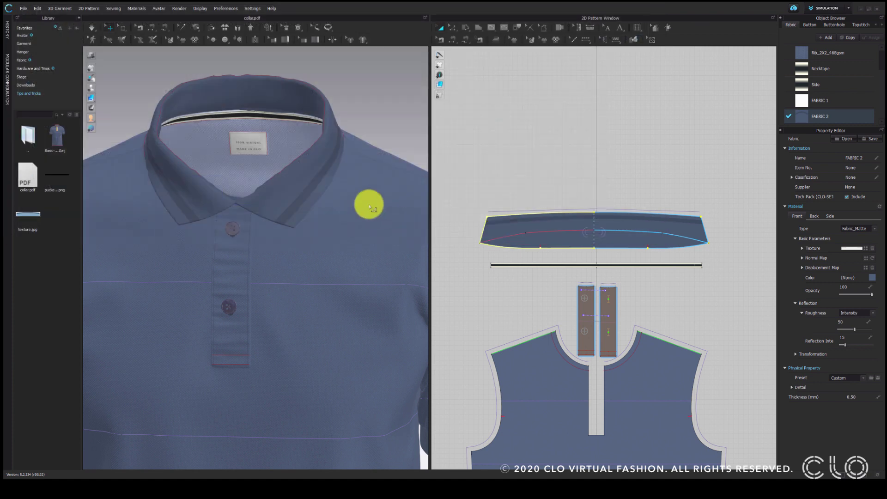
{"action": "mouse_move", "coordinate": [356, 282]}
{"action": "right_mouse_down"}
{"action": "mouse_move", "coordinate": [223, 293]}
{"action": "mouse_move", "coordinate": [292, 297]}
{"action": "mouse_move", "coordinate": [340, 283]}
{"action": "right_mouse_up"}
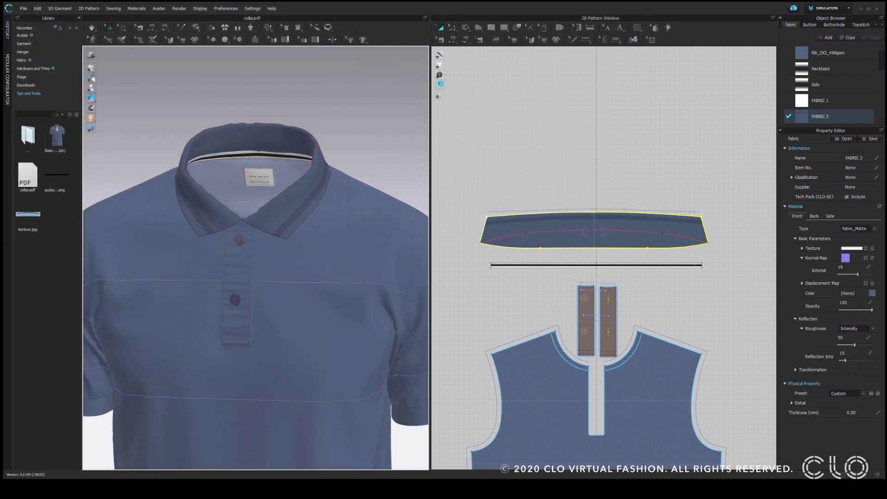